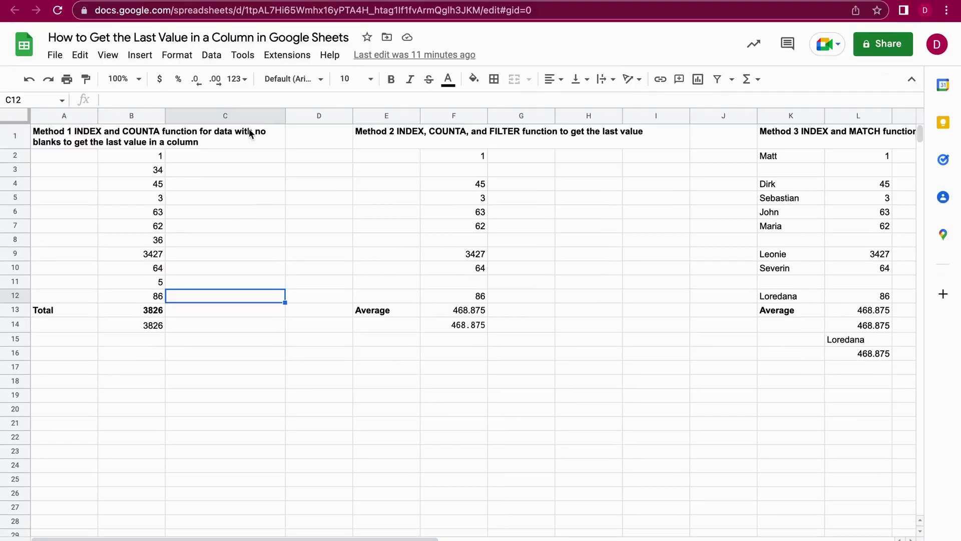
# Switch to the trustedtutorials.com article and read the explanation of the =INDEX(E:E,COUNTA(E:E)) formula.
pyautogui.click(230, 19)
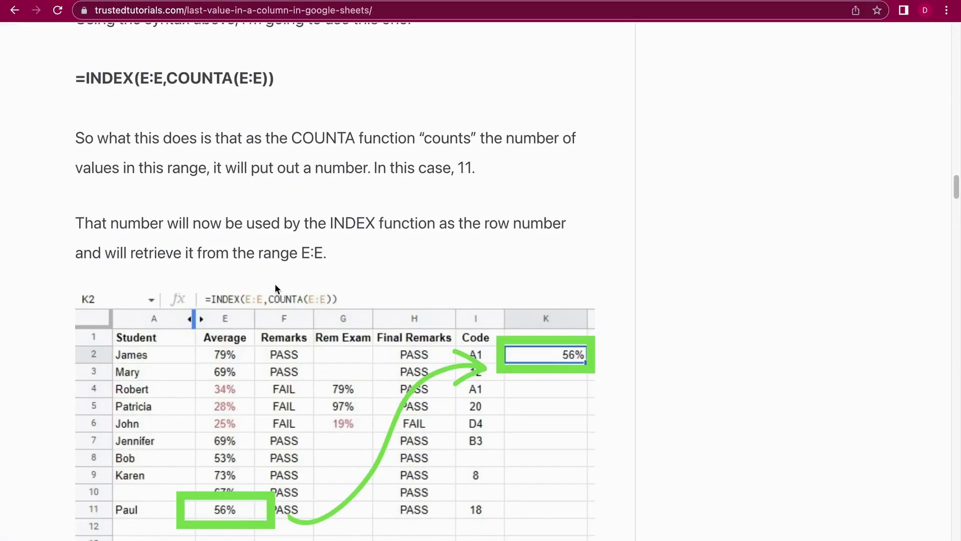
pyautogui.scroll(2, 217, 188)
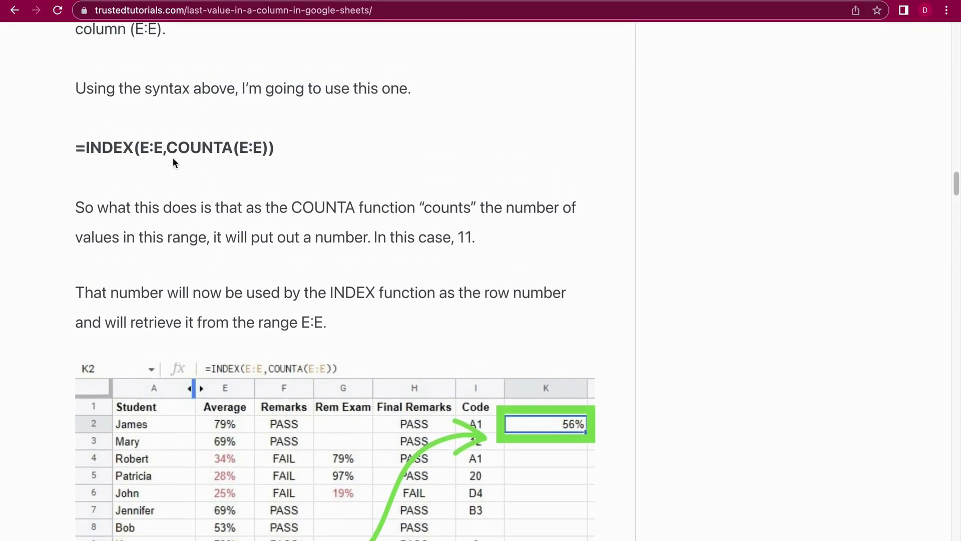
pyautogui.scroll(3, 228, 215)
pyautogui.scroll(-2, 228, 215)
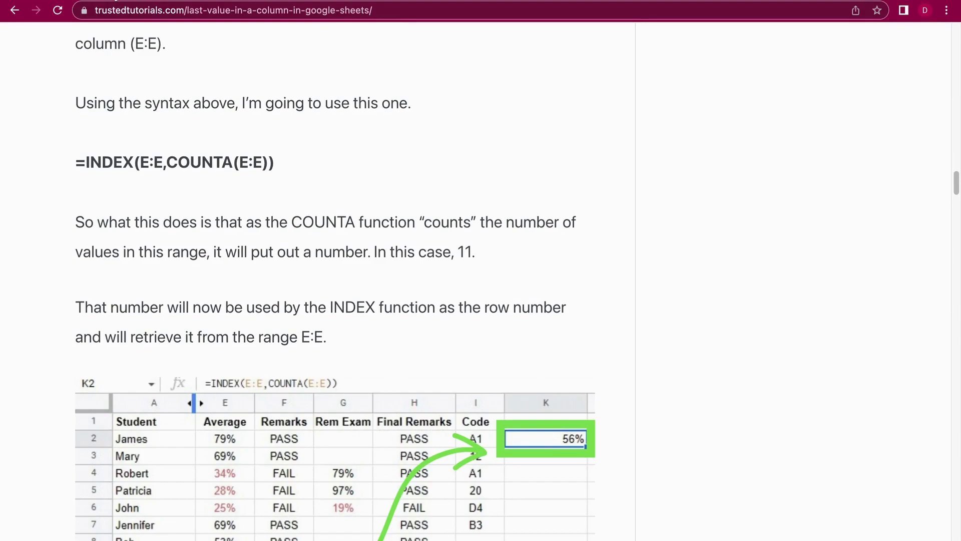
# Return to the spreadsheet and examine the Method 1 values in B2:B12 and the Total formula in B13.
pyautogui.hotkey('ctrl', 'Tab')
pyautogui.click(186, 394)
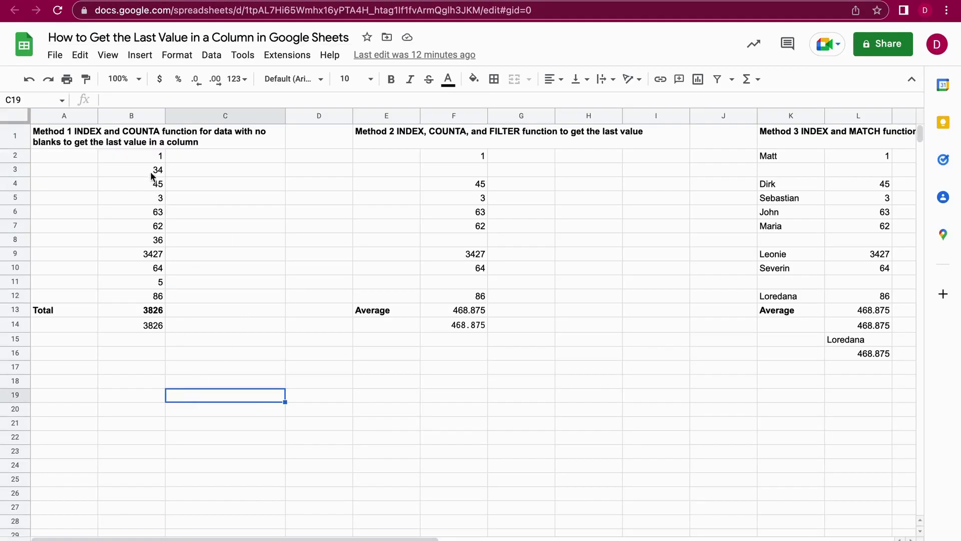
pyautogui.moveTo(150, 159); pyautogui.dragTo(158, 294)
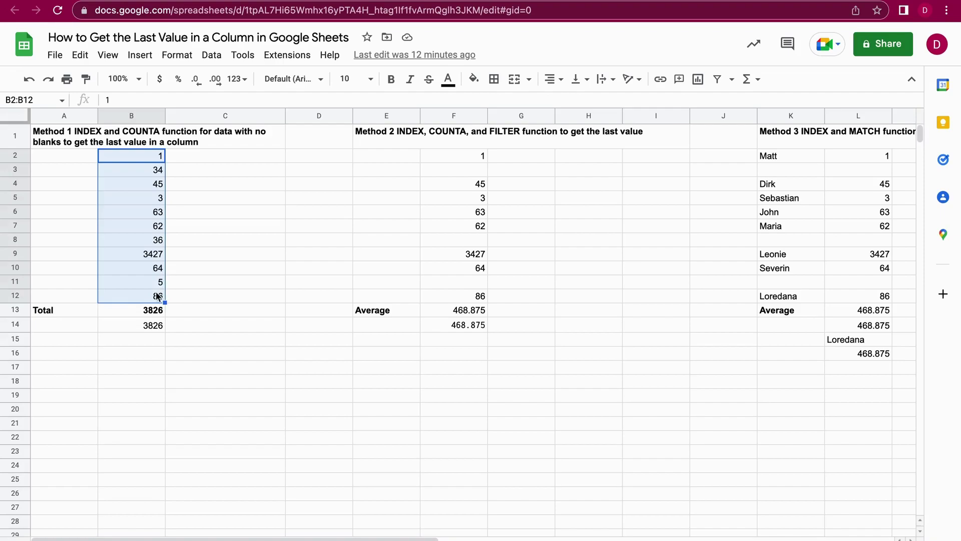
pyautogui.click(68, 311)
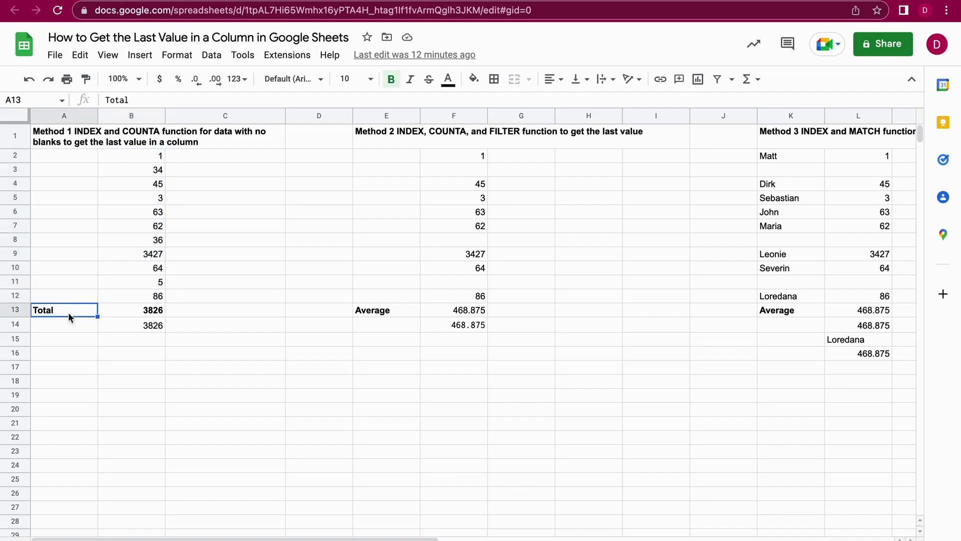
pyautogui.click(134, 315)
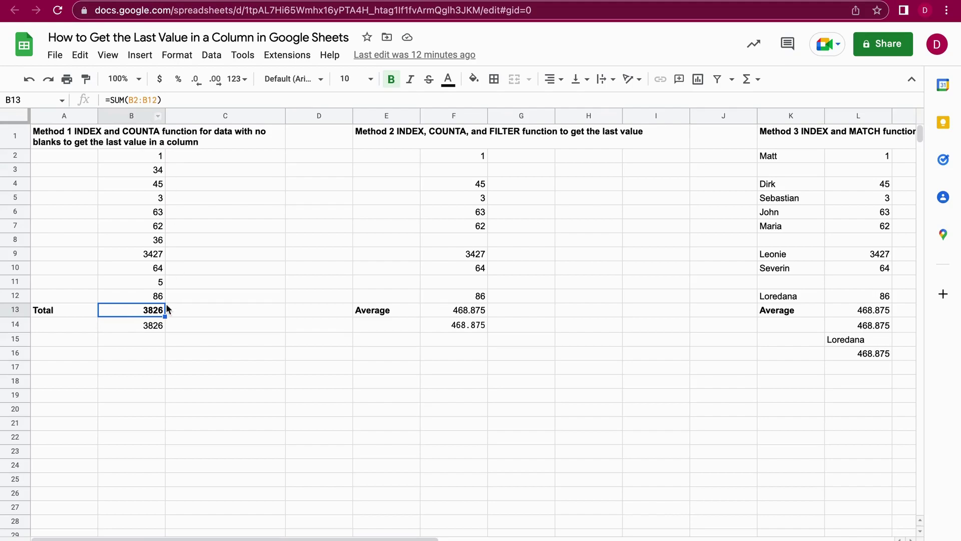
pyautogui.click(184, 344)
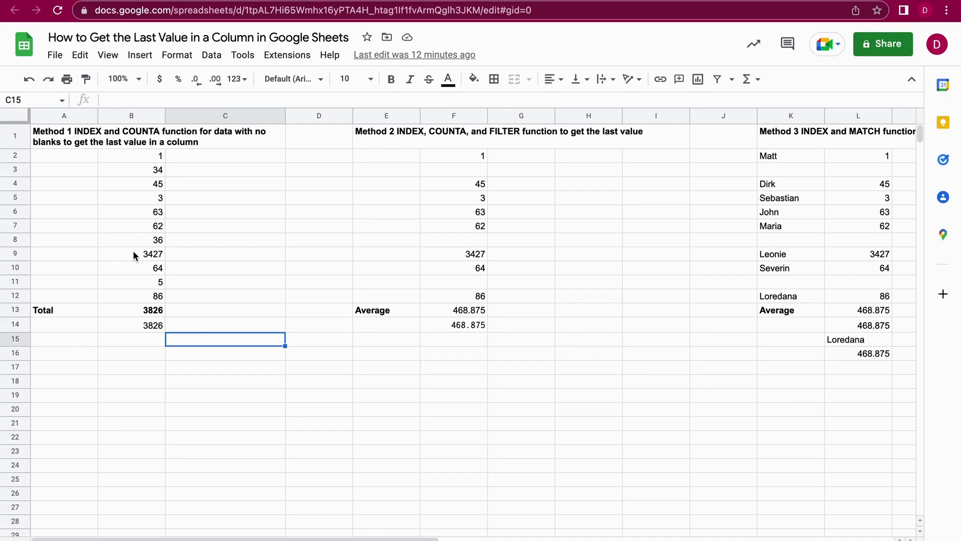
# Enter =INDEX(B2:B13,COUNTA(B2:B13)) in B15 to get the last value of the Method 1 column.
pyautogui.click(146, 346)
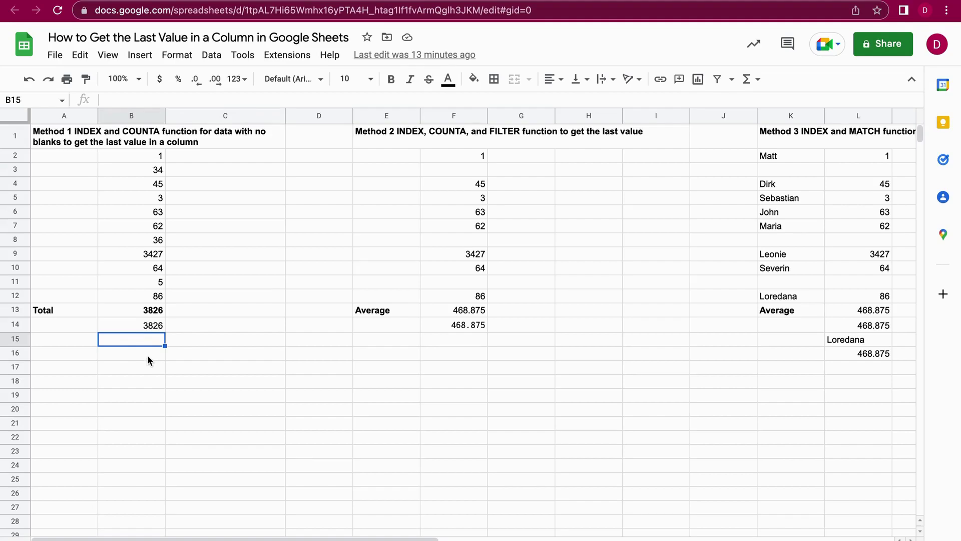
pyautogui.write('=')
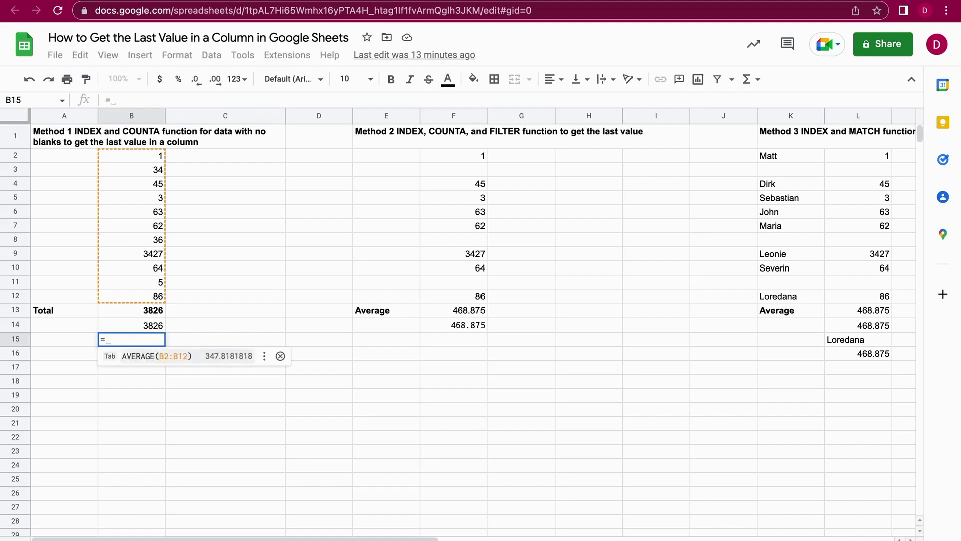
pyautogui.write('IN')
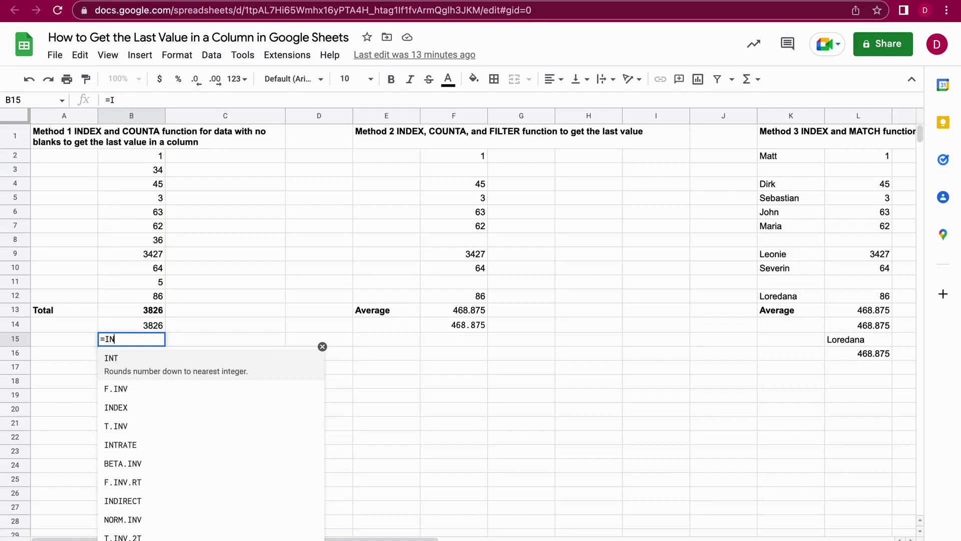
pyautogui.write('DEX')
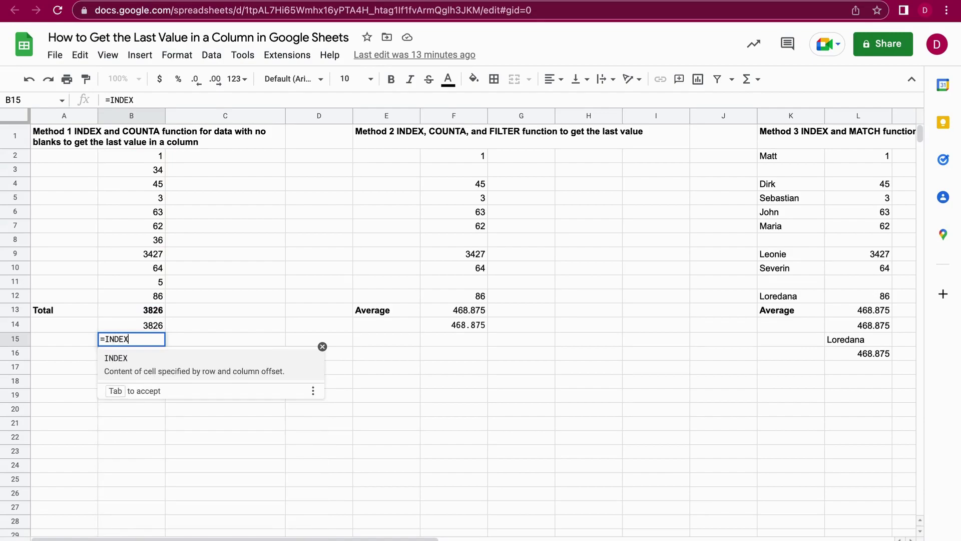
pyautogui.write('(')
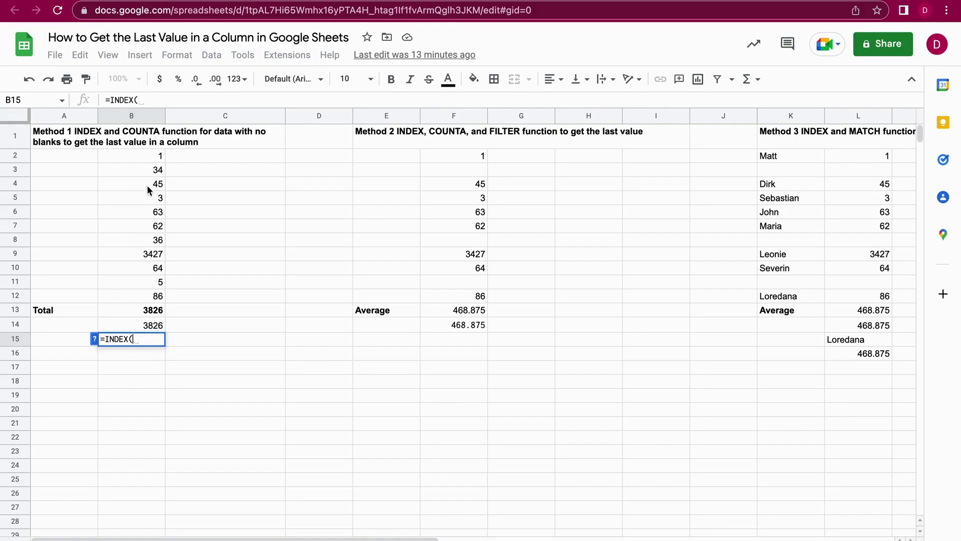
pyautogui.moveTo(148, 160); pyautogui.dragTo(158, 319)
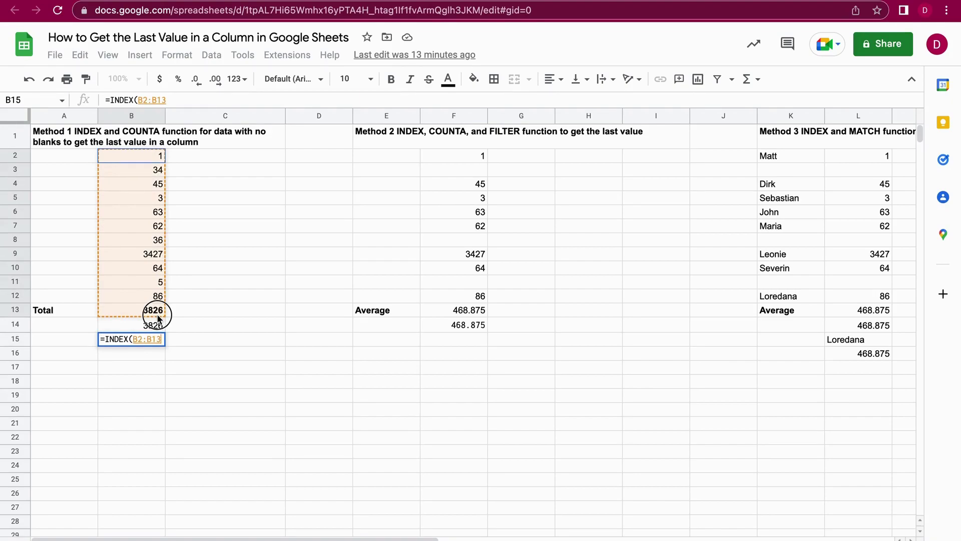
pyautogui.moveTo(158, 318); pyautogui.dragTo(159, 318)
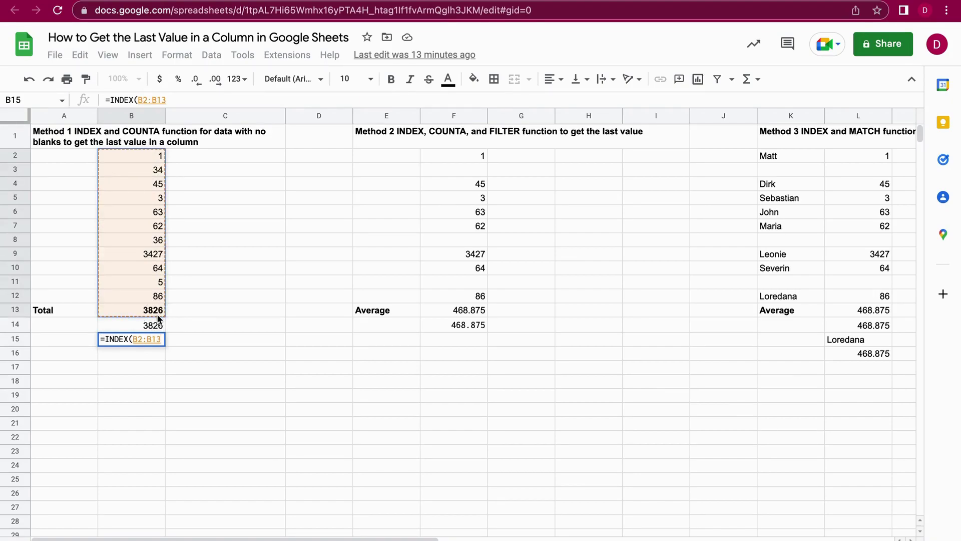
pyautogui.write(',')
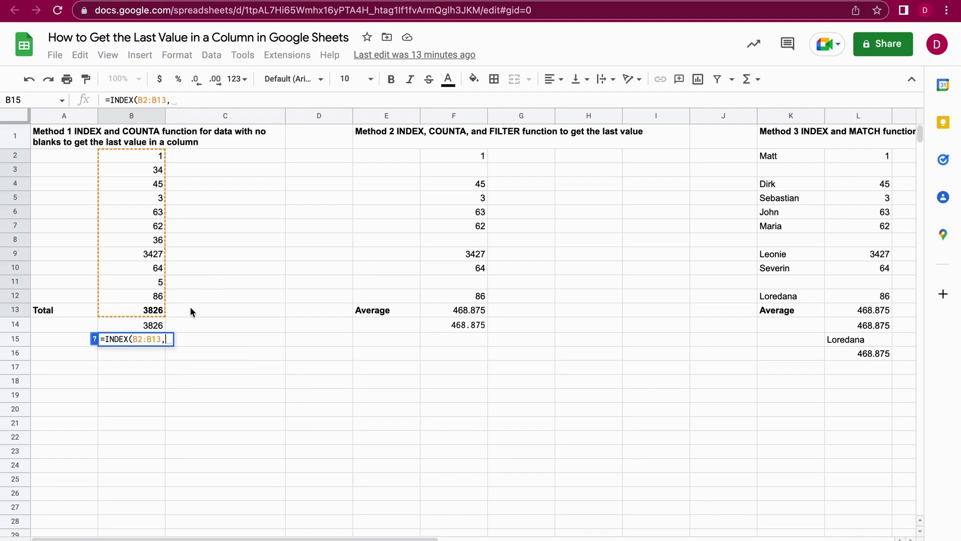
pyautogui.write('CO')
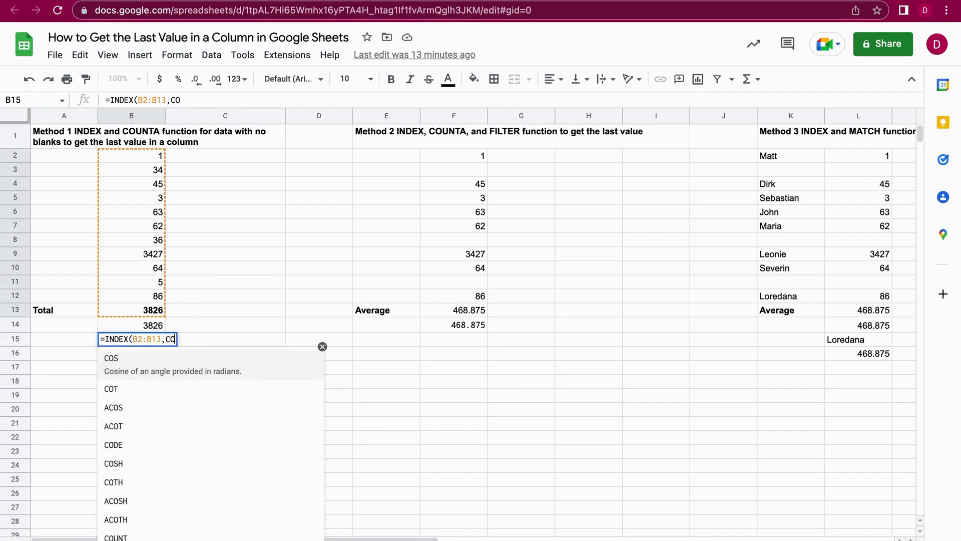
pyautogui.write('UNTA(')
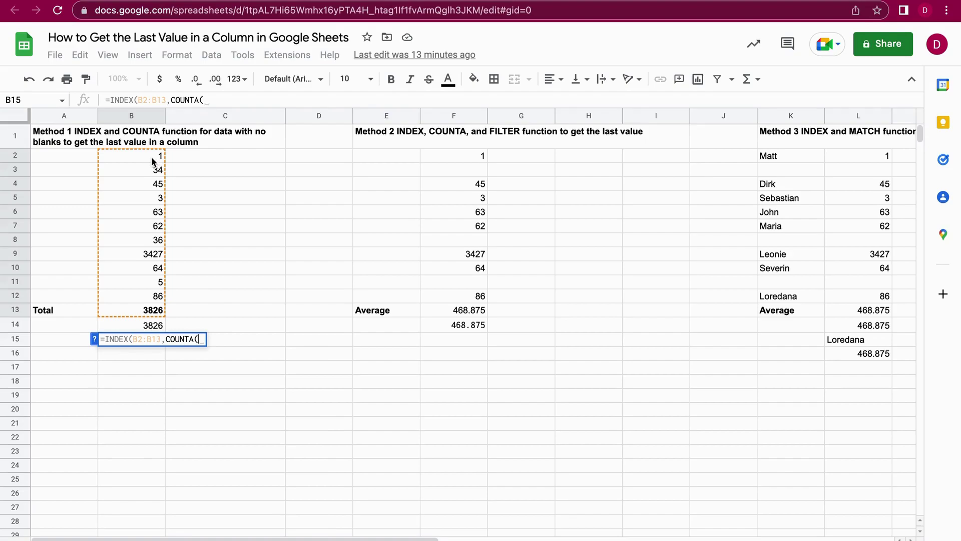
pyautogui.moveTo(149, 155); pyautogui.dragTo(160, 316)
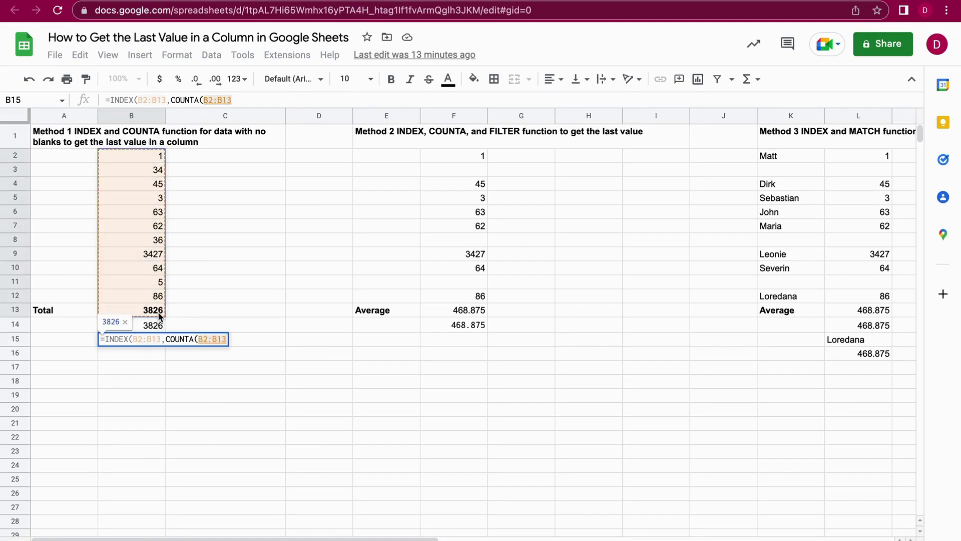
pyautogui.press('Return')
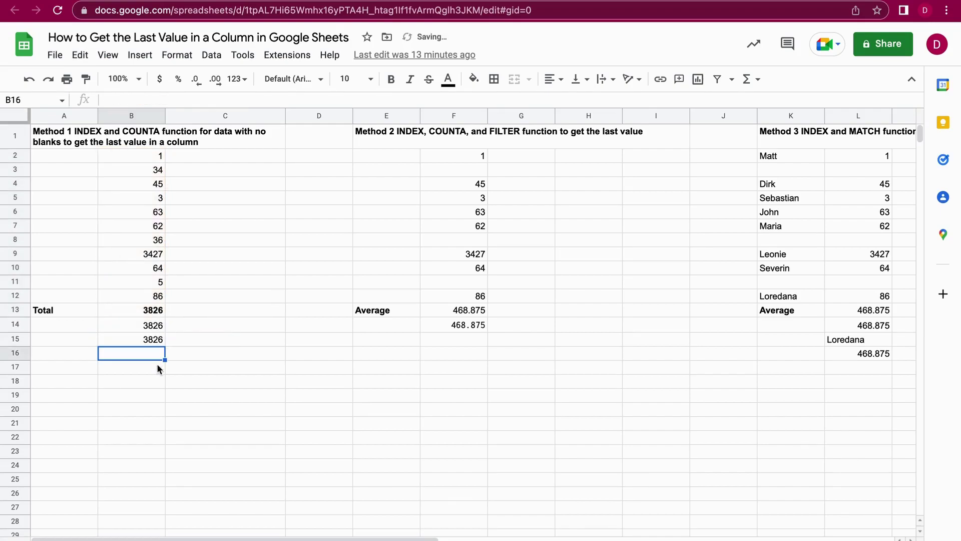
# Compare the INDEX and COUNTA formula in B15 with the Total formula in B13.
pyautogui.click(154, 341)
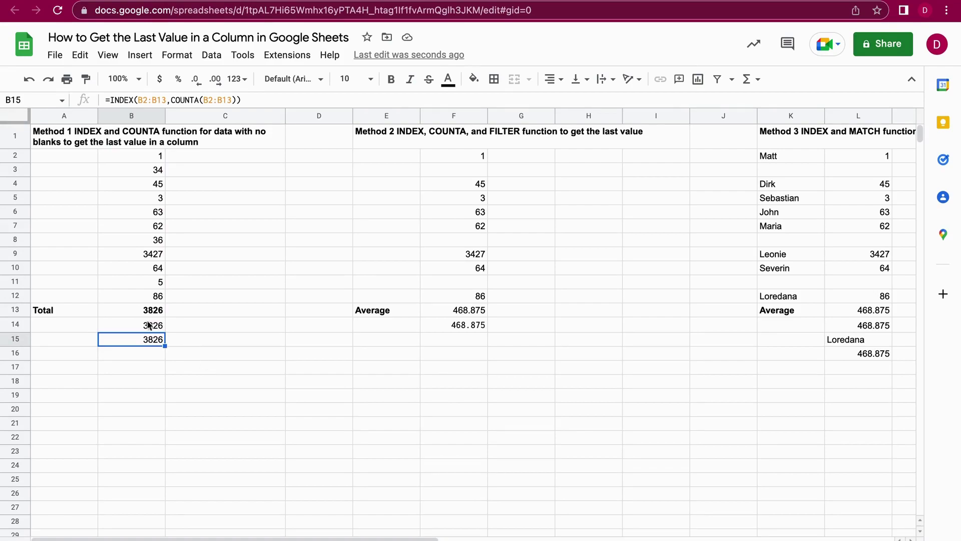
pyautogui.click(123, 314)
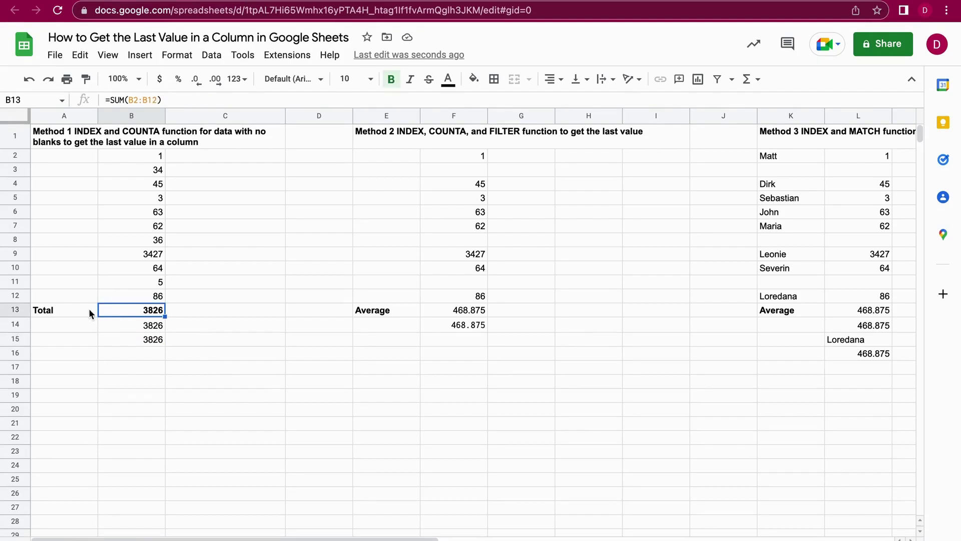
pyautogui.click(152, 342)
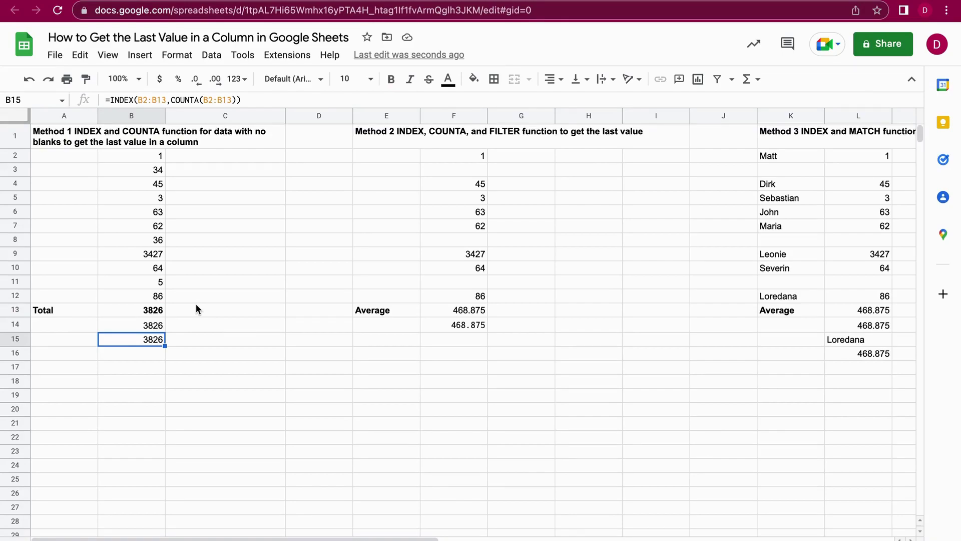
# Insert a row above row 11 and enter 36 in B11.
pyautogui.click(16, 281)
pyautogui.rightClick(16, 282)
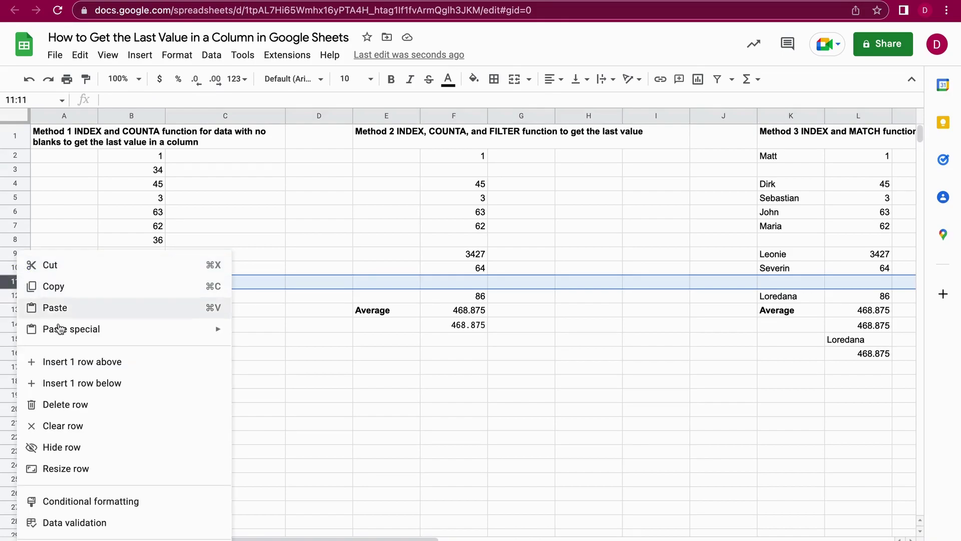
pyautogui.click(86, 361)
pyautogui.click(152, 284)
pyautogui.write('36')
pyautogui.press('Return')
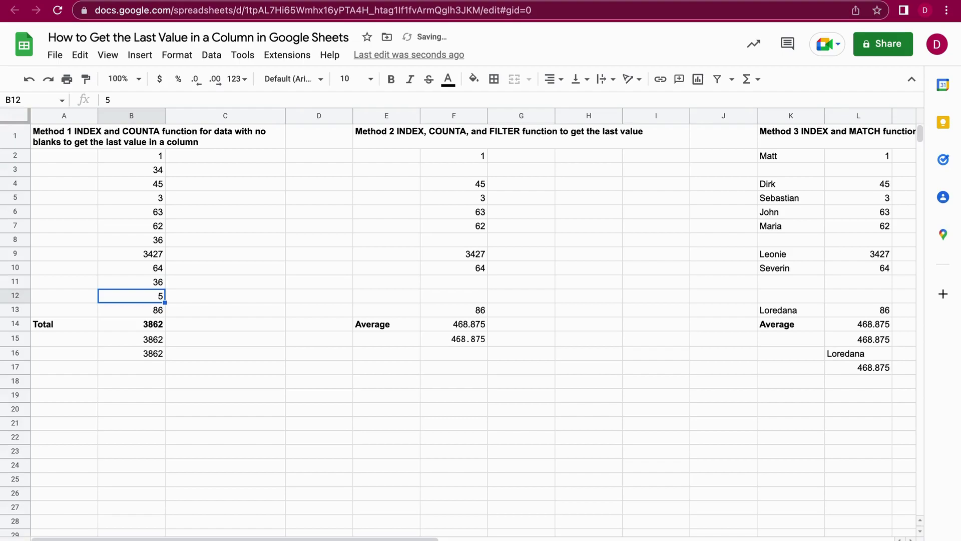
# Check the Total formula in B14 and the INDEX and COUNTA formulas in B15 and B16 after the row insertion.
pyautogui.click(160, 353)
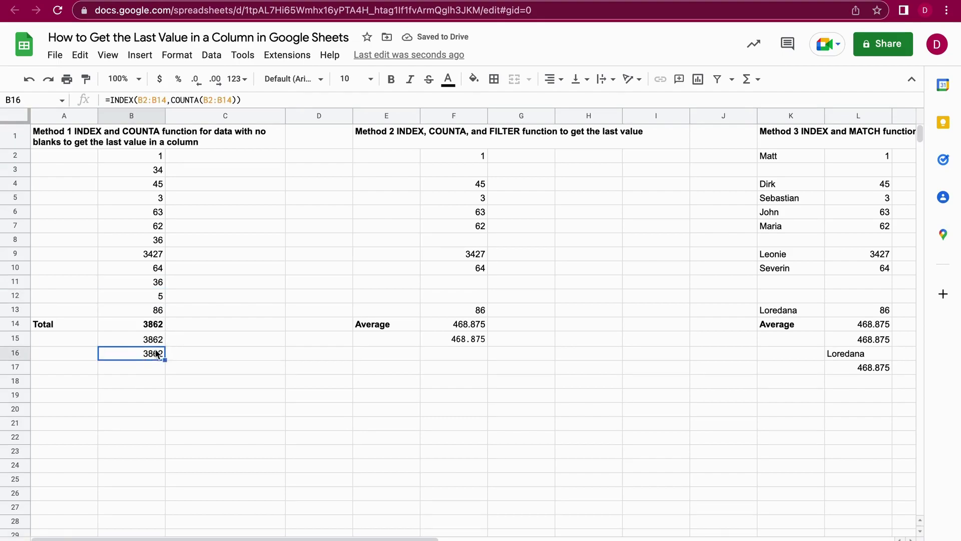
pyautogui.click(153, 328)
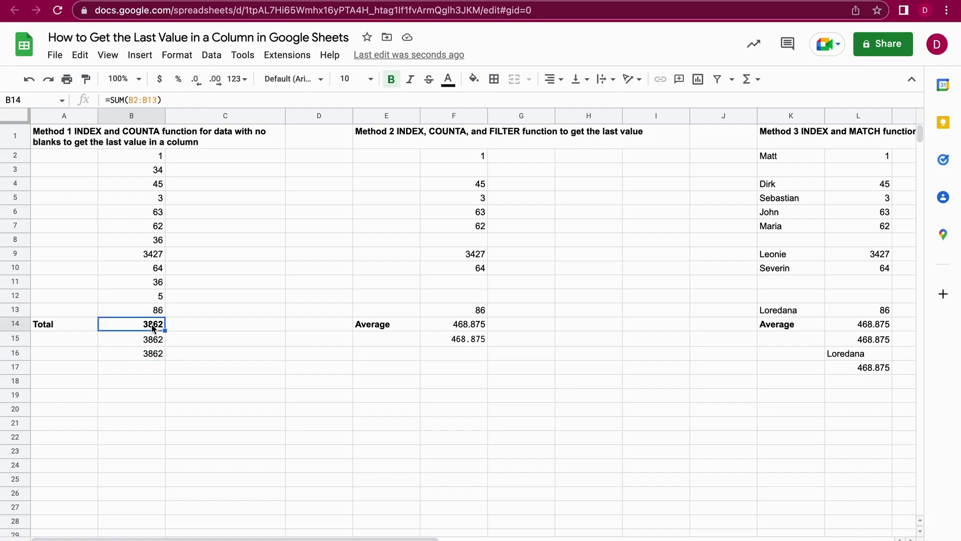
pyautogui.click(150, 353)
pyautogui.click(149, 345)
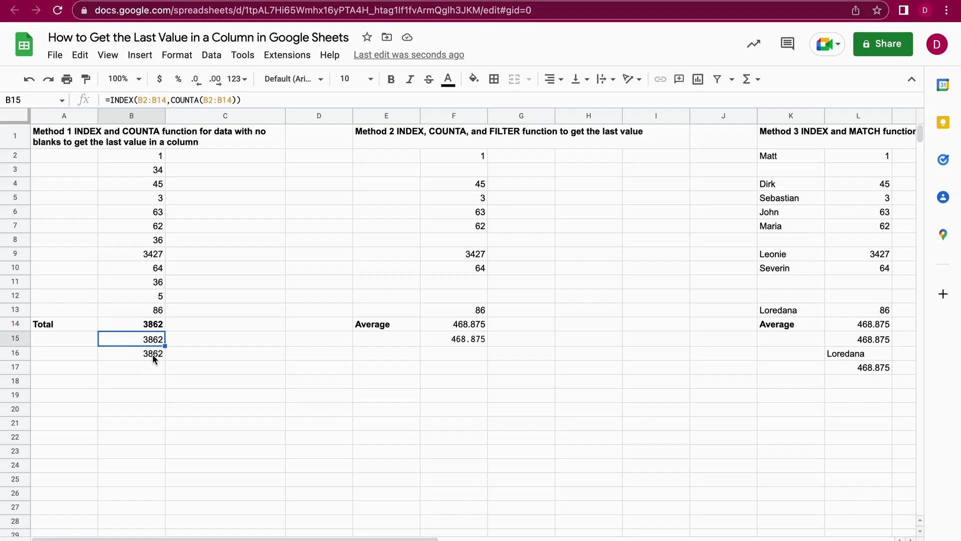
pyautogui.click(152, 354)
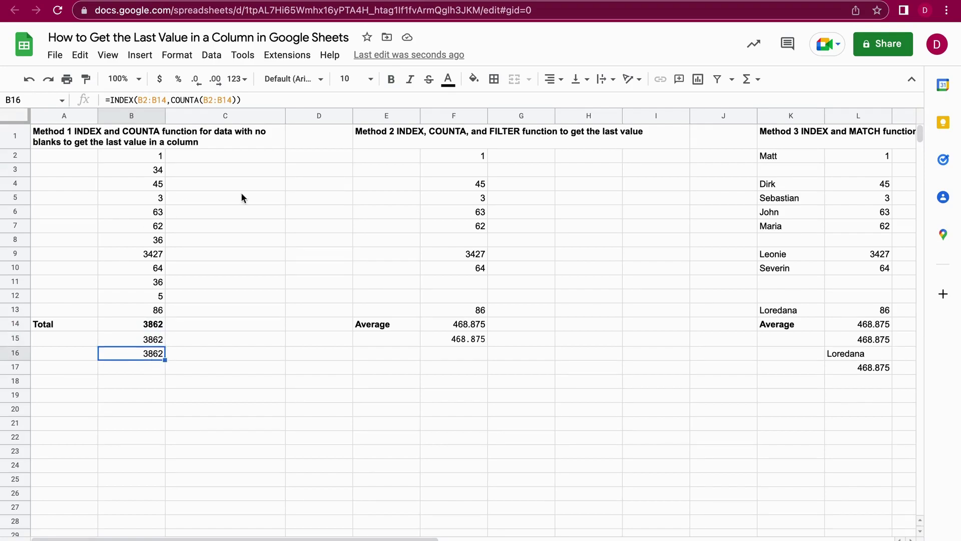
pyautogui.click(379, 396)
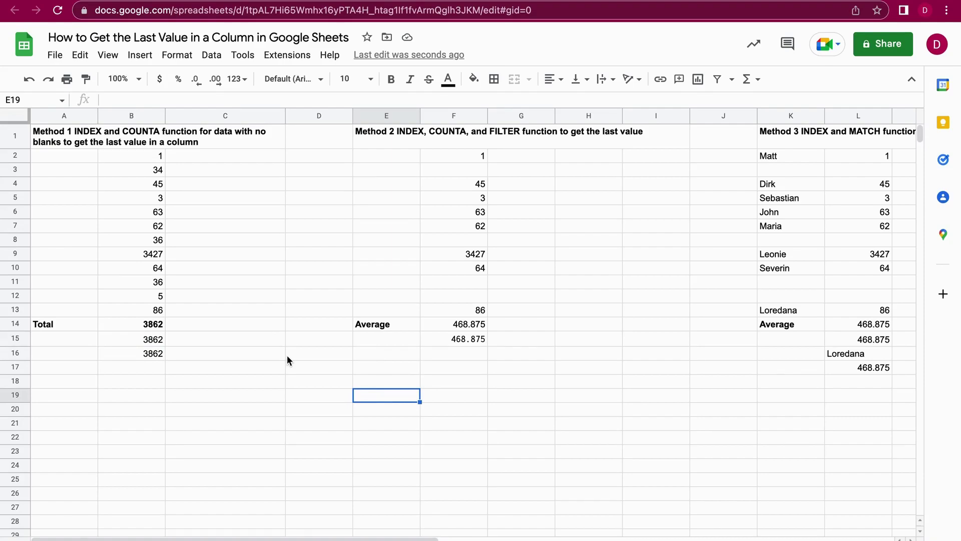
# Clear B7 to test the last-value formula in B16 against a blank cell, and undo the deletion.
pyautogui.click(153, 228)
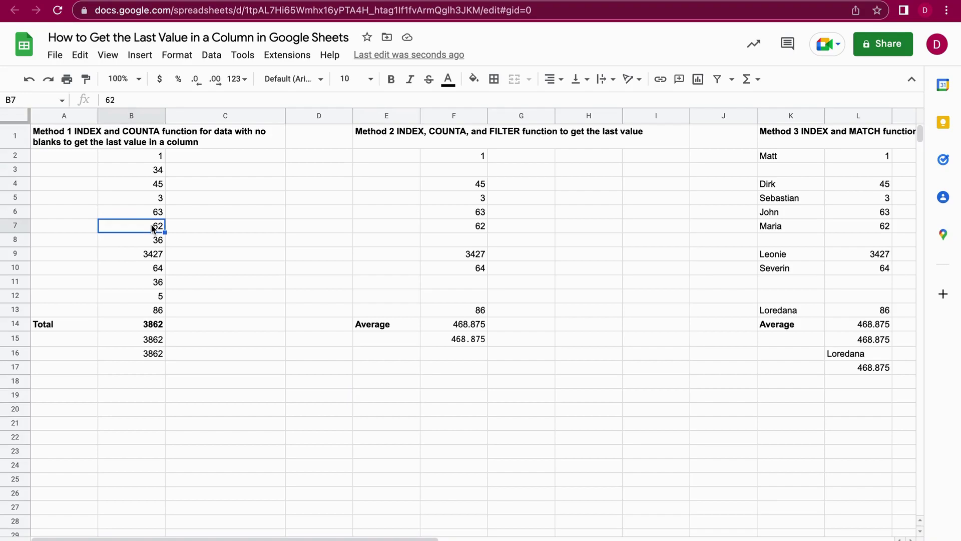
pyautogui.press('Delete')
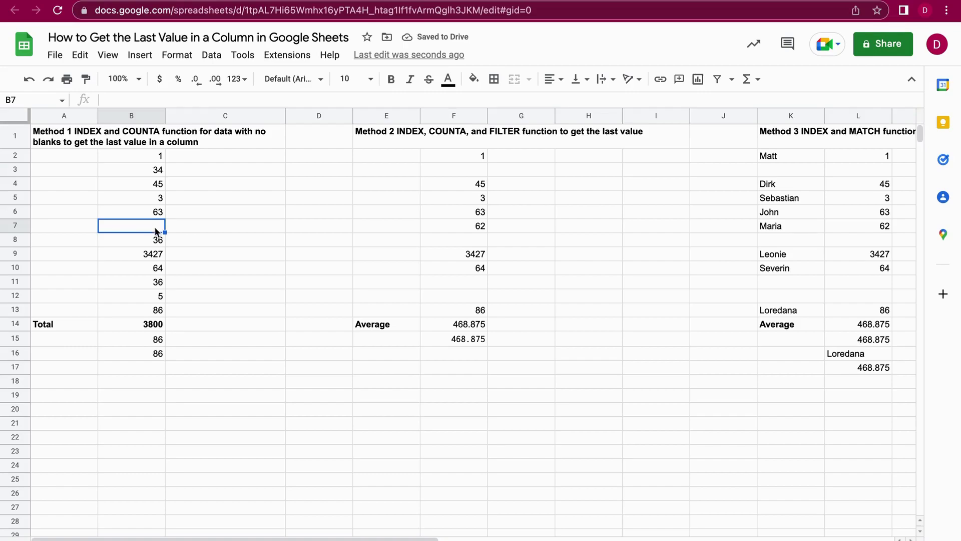
pyautogui.click(182, 344)
pyautogui.click(150, 354)
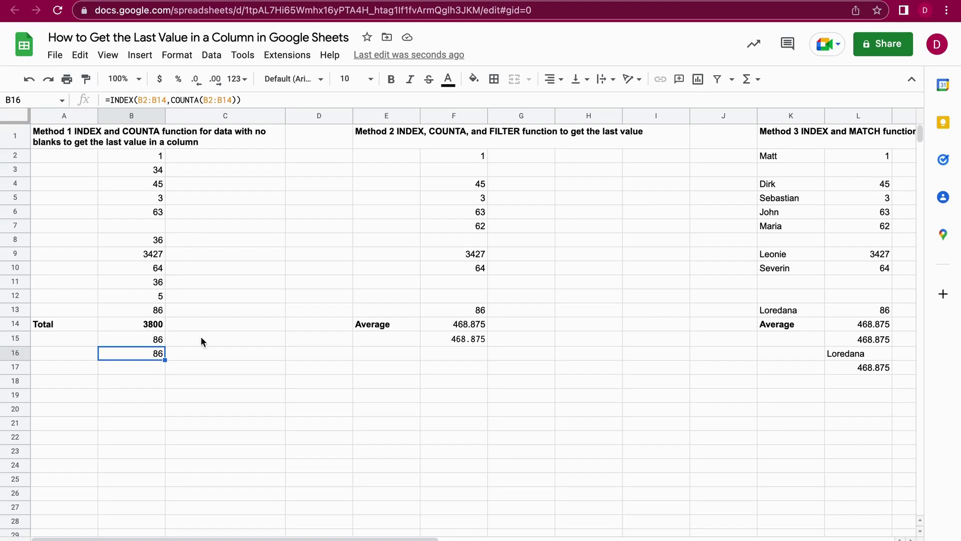
pyautogui.hotkey('ctrl', 'z')
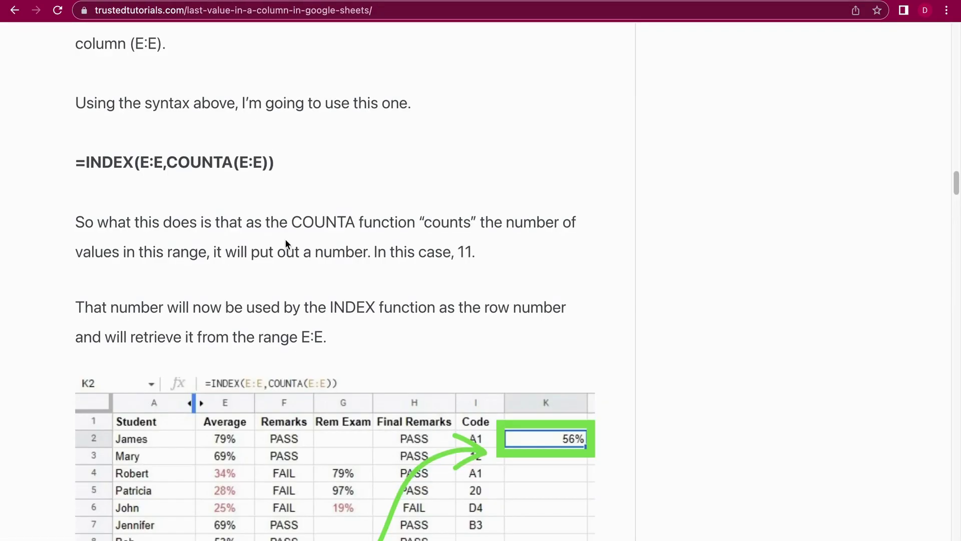
# In the trustedtutorials.com article, find and highlight the Method 2 heading about the INDEX, COUNTA, and FILTER functions.
pyautogui.scroll(-10, 284, 238)
pyautogui.scroll(-7, 285, 244)
pyautogui.moveTo(75, 128); pyautogui.dragTo(367, 154)
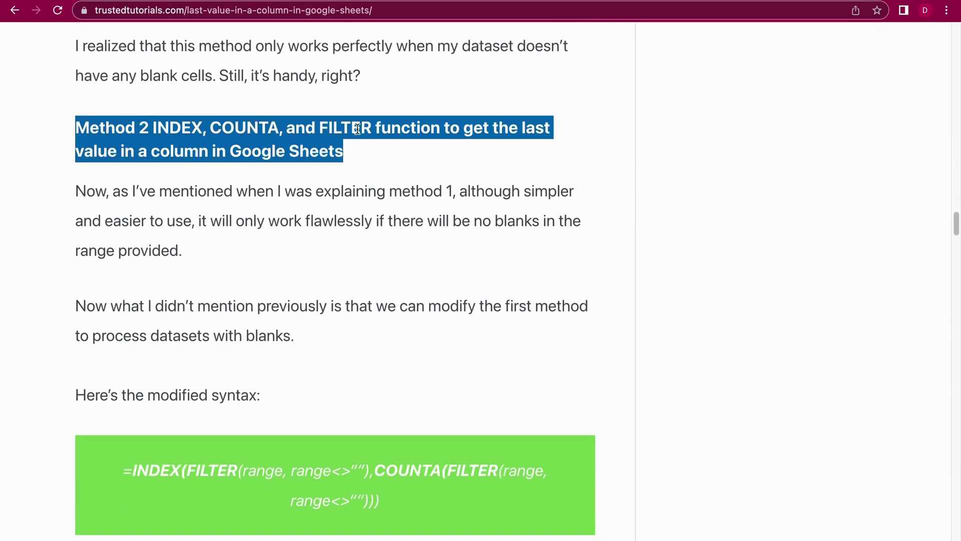
# Review the article's modified INDEX, FILTER, and COUNTA syntax, and switch back to the Google Sheets spreadsheet.
pyautogui.click(380, 149)
pyautogui.scroll(-5, 381, 155)
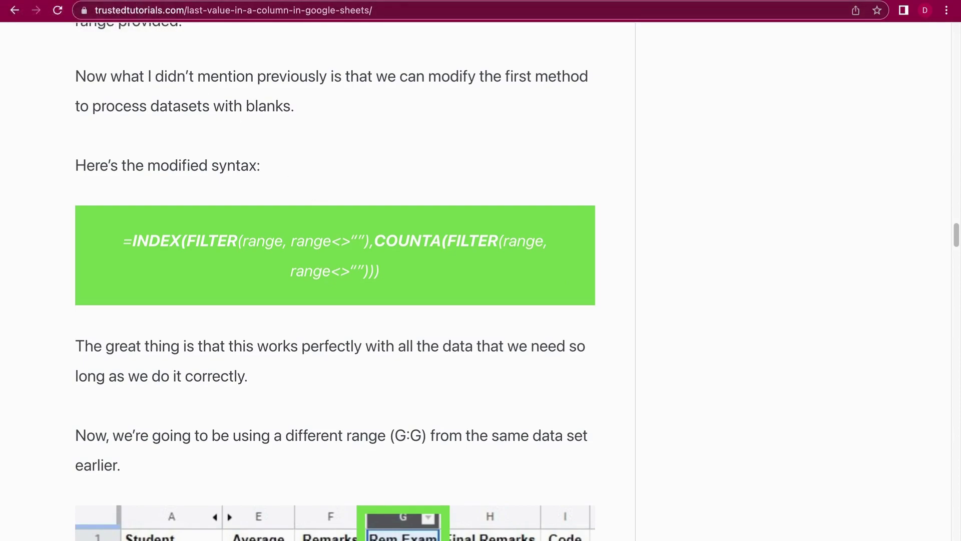
pyautogui.hotkey('ctrl', 'Tab')
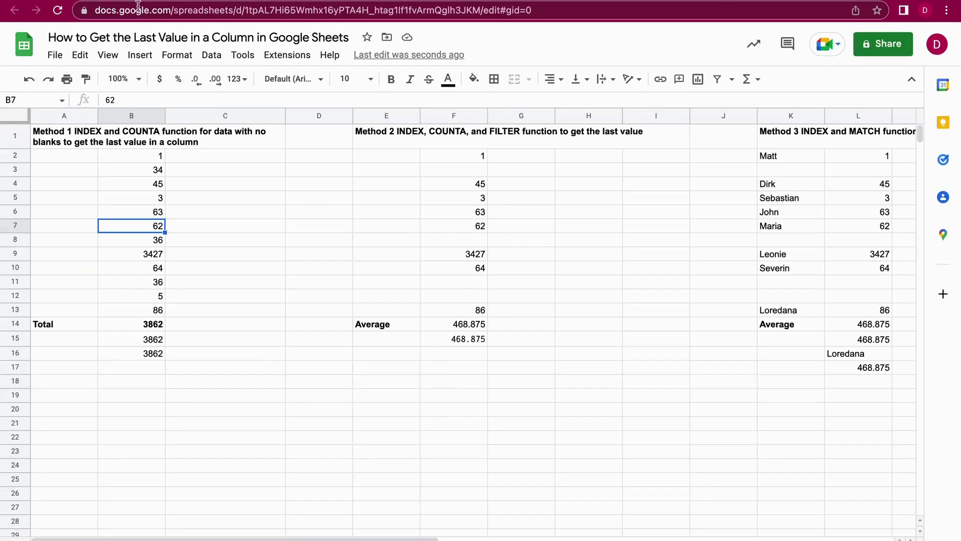
# Start a formula in F16, below the Method 2 data, with =INDEX(.
pyautogui.click(470, 354)
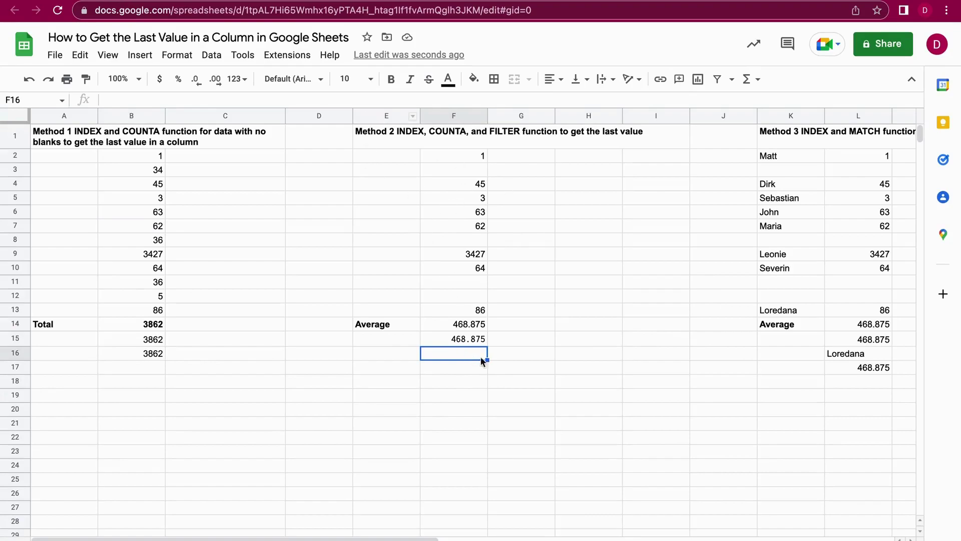
pyautogui.write('=')
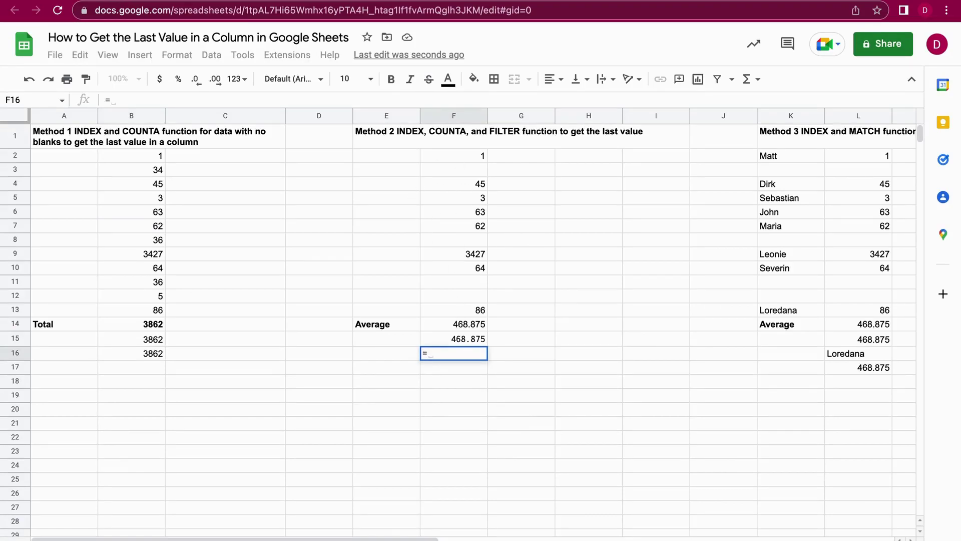
pyautogui.write('F')
pyautogui.press('BackSpace')
pyautogui.write('INDEX')
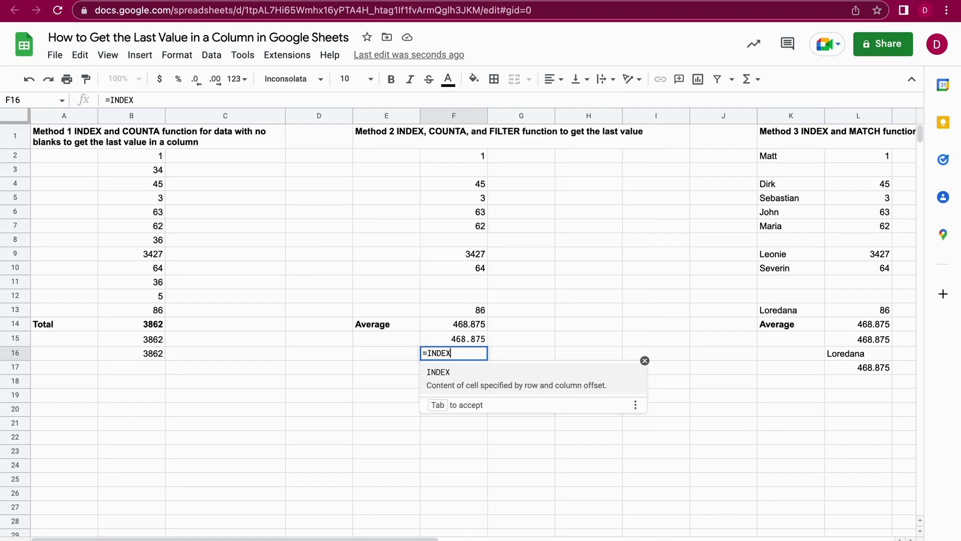
pyautogui.write('(')
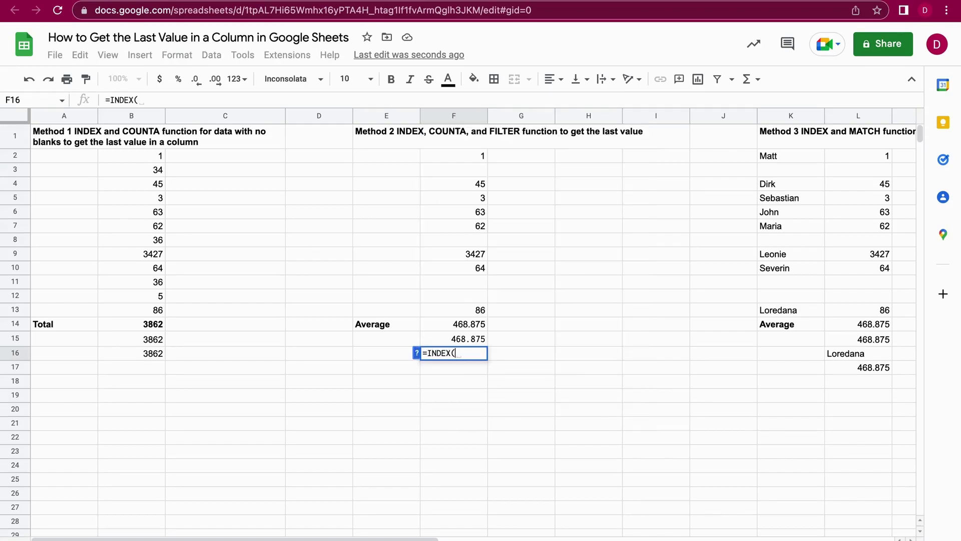
# Nest an uppercase FILTER( as the first argument of INDEX in F16, checking the article's syntax.
pyautogui.write('FI1:F1')
pyautogui.press('BackSpace')
pyautogui.press('BackSpace')
pyautogui.press('BackSpace')
pyautogui.press('BackSpace')
pyautogui.press('BackSpace')
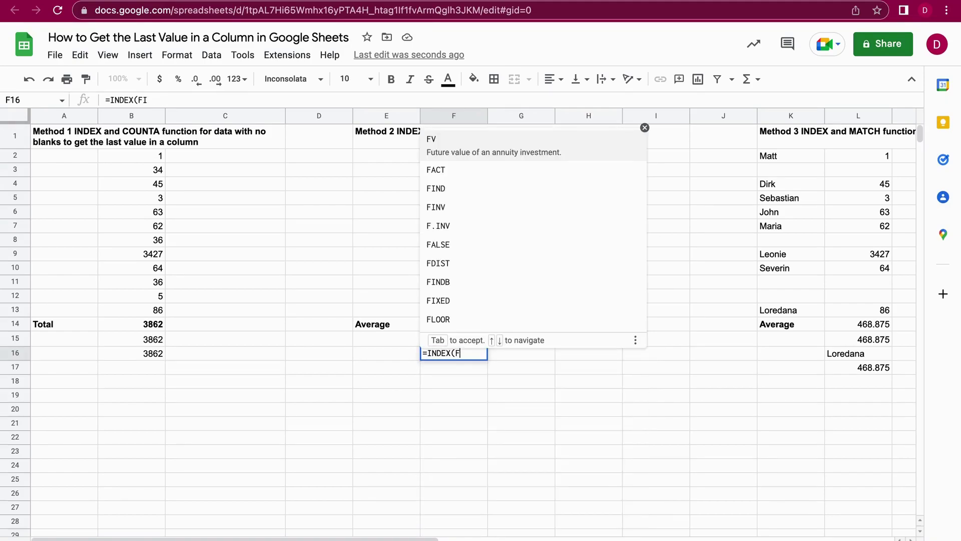
pyautogui.write('ilter')
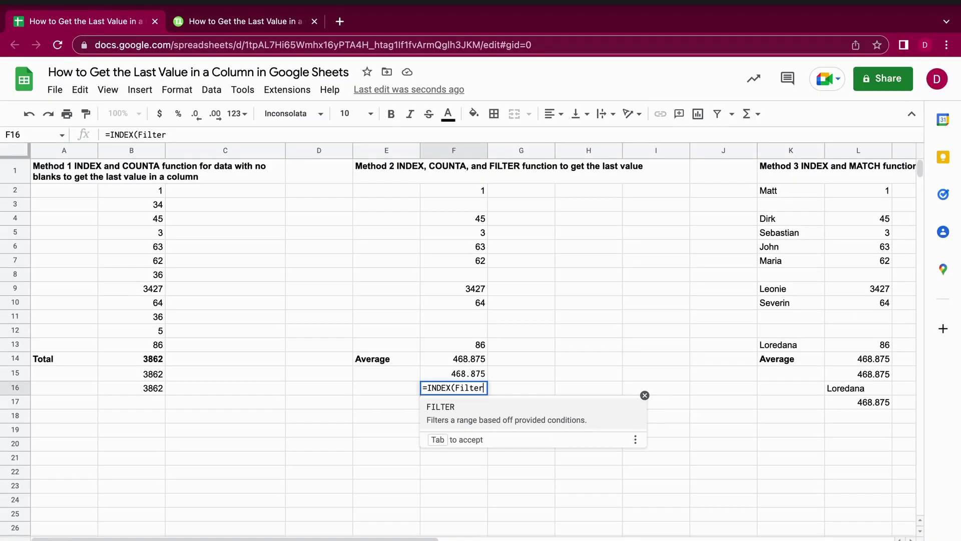
pyautogui.click(223, 23)
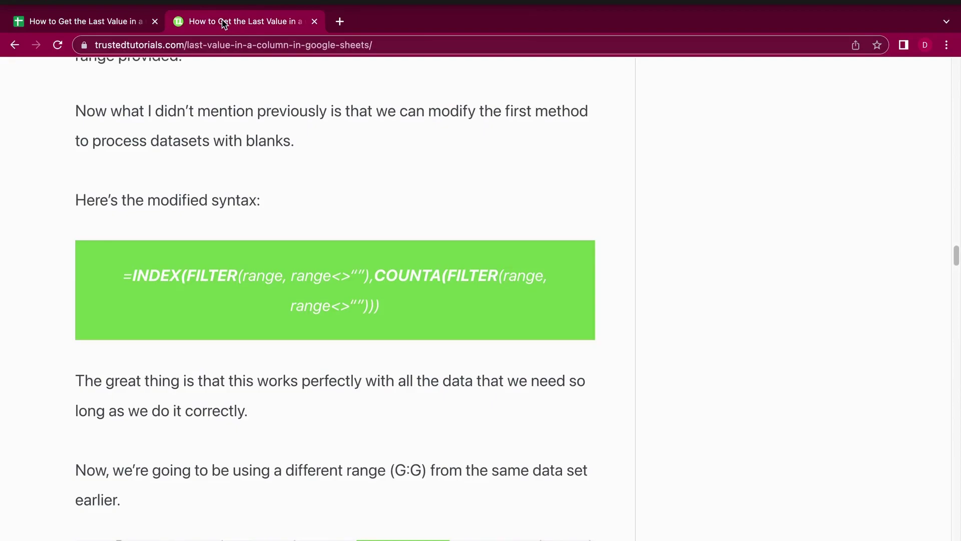
pyautogui.click(128, 21)
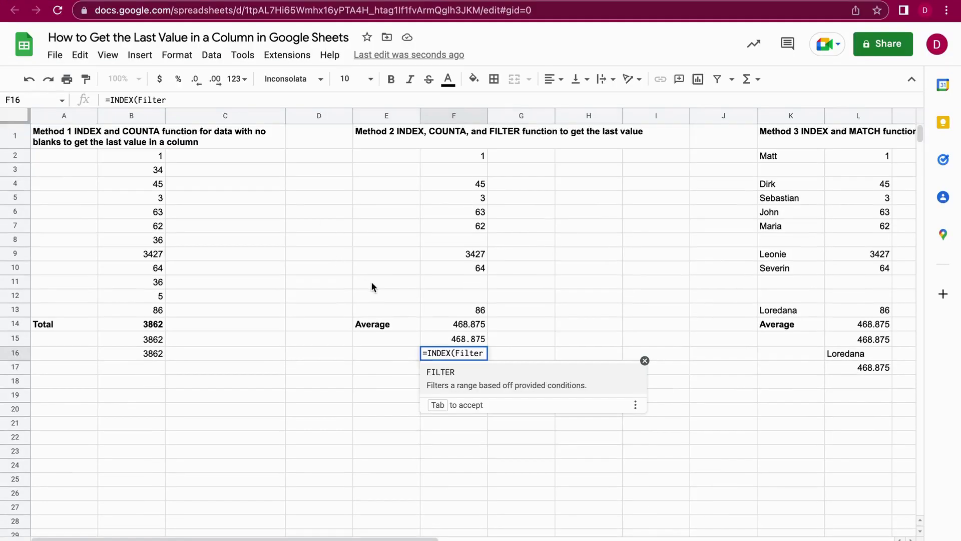
pyautogui.press('BackSpace')
pyautogui.press('BackSpace')
pyautogui.press('BackSpace')
pyautogui.press('BackSpace')
pyautogui.press('BackSpace')
pyautogui.write('ILTE')
pyautogui.press('Tab')
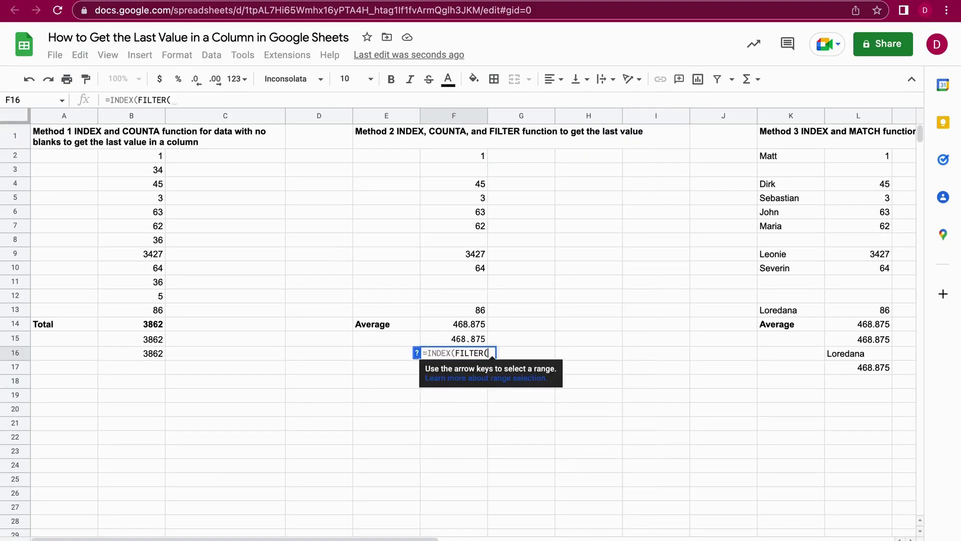
# Give the FILTER function the range F2:F14 and the non-blank condition F2:F14<>"".
pyautogui.moveTo(467, 159); pyautogui.dragTo(467, 288)
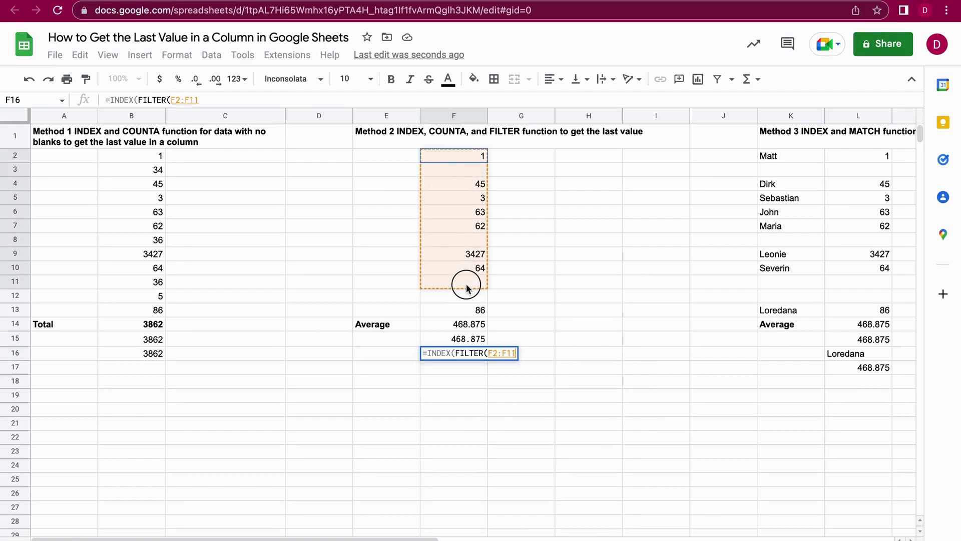
pyautogui.moveTo(467, 288); pyautogui.dragTo(471, 327)
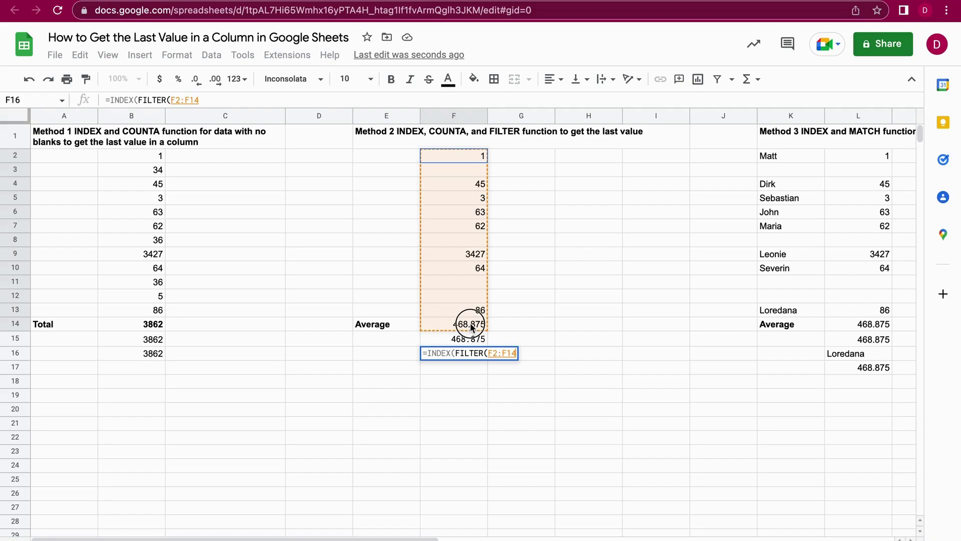
pyautogui.write(',')
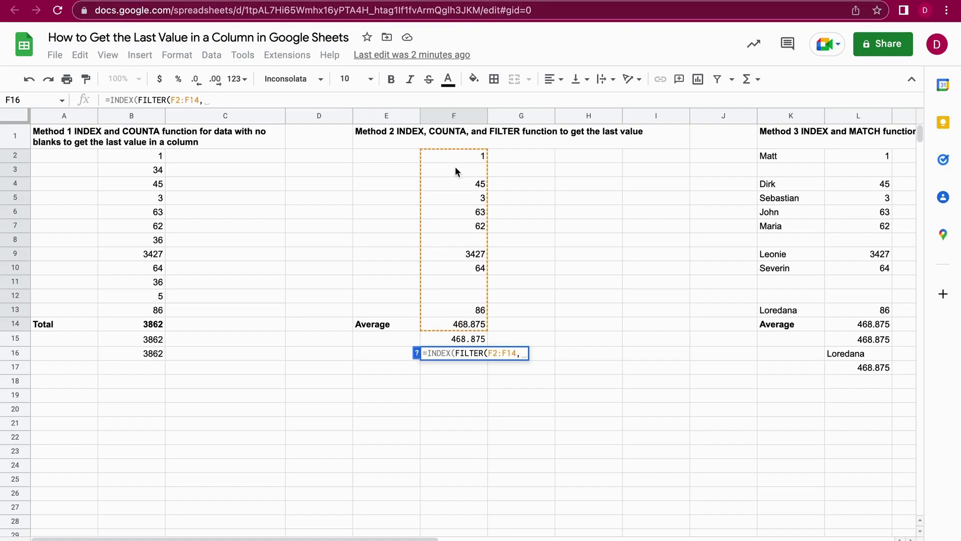
pyautogui.moveTo(457, 155); pyautogui.dragTo(476, 330)
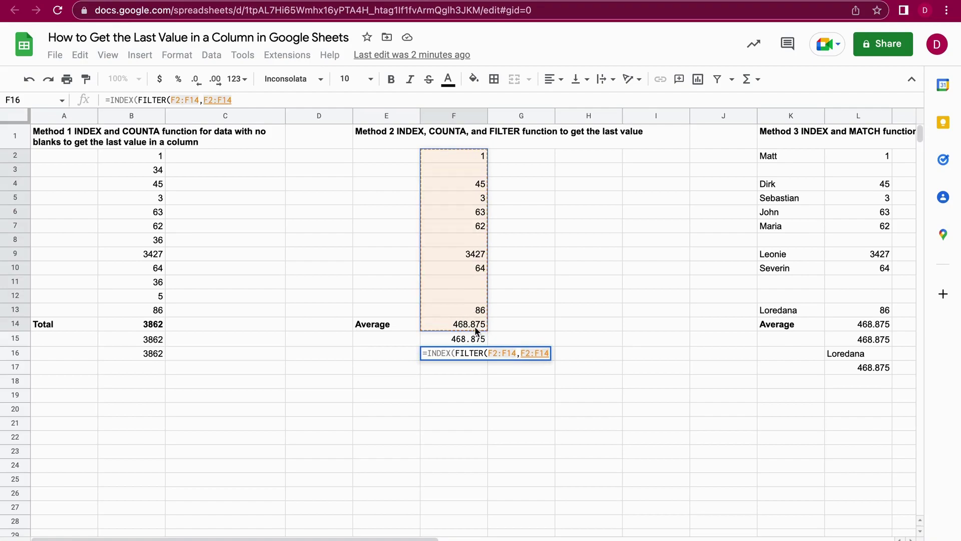
pyautogui.write('<>""')
pyautogui.click(507, 353)
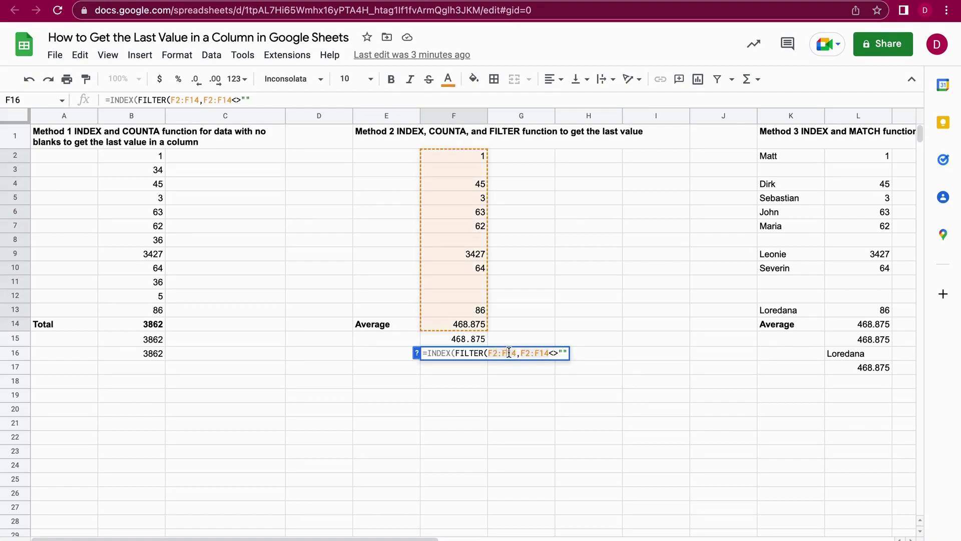
pyautogui.click(536, 354)
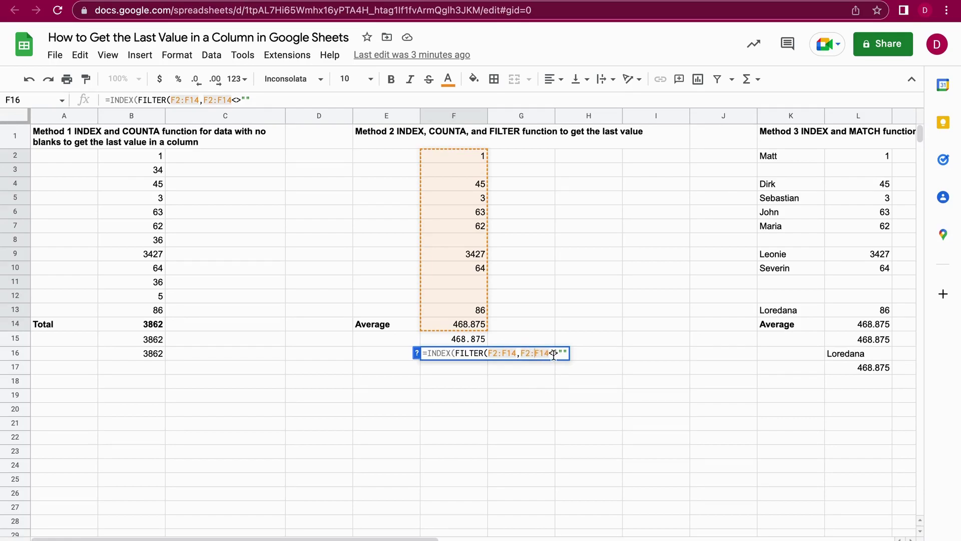
pyautogui.click(553, 353)
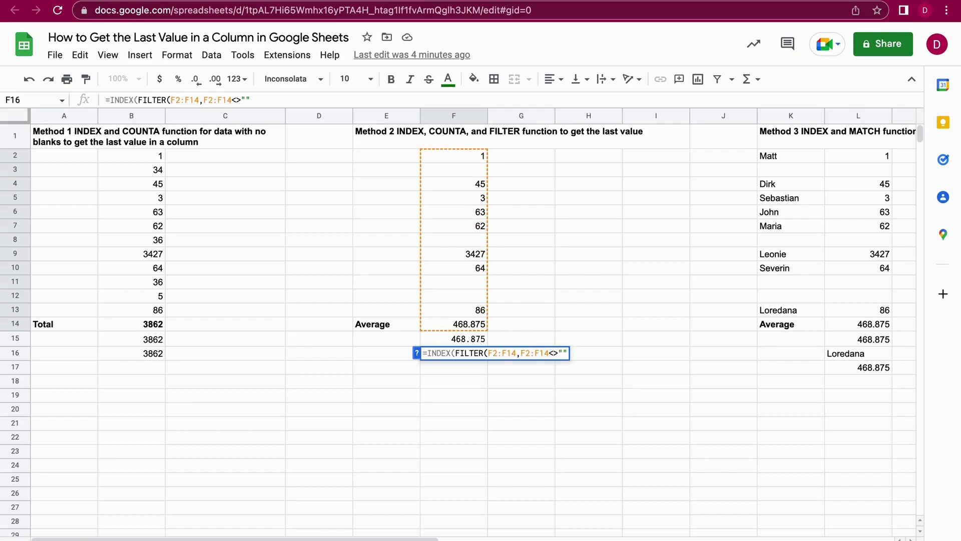
# Close the first FILTER and add COUNTA(FILTER( as the next INDEX argument, following the article's syntax.
pyautogui.hotkey('ctrl', 'Tab')
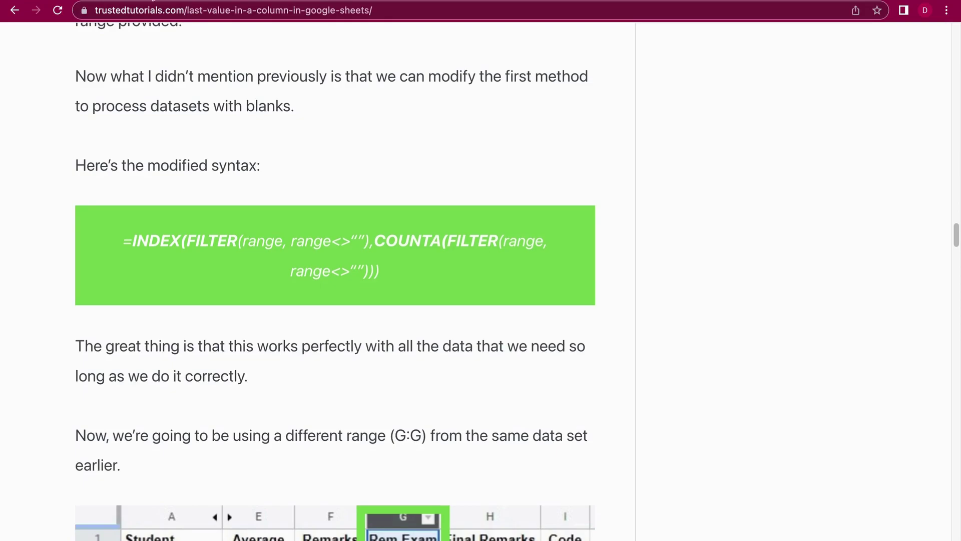
pyautogui.hotkey('ctrl', 'shift', 'Tab')
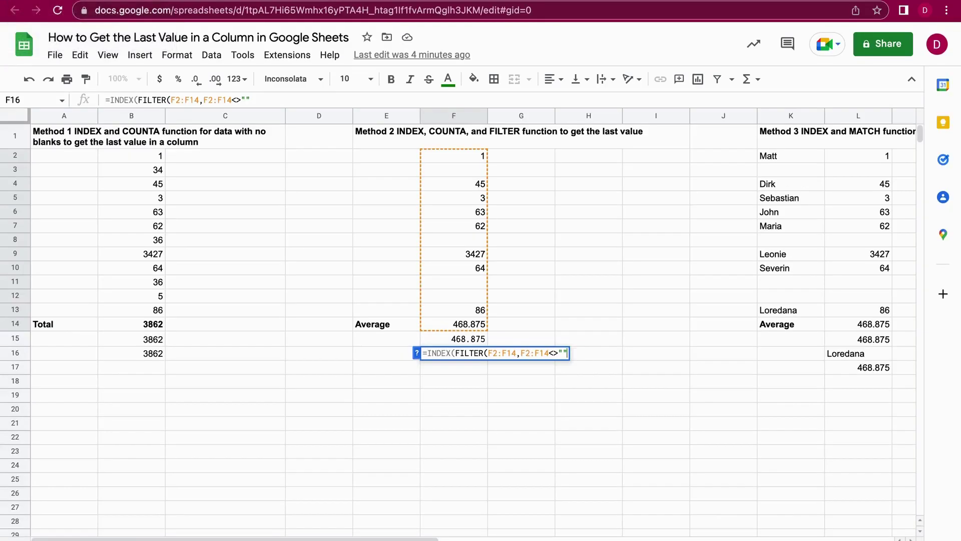
pyautogui.write('),')
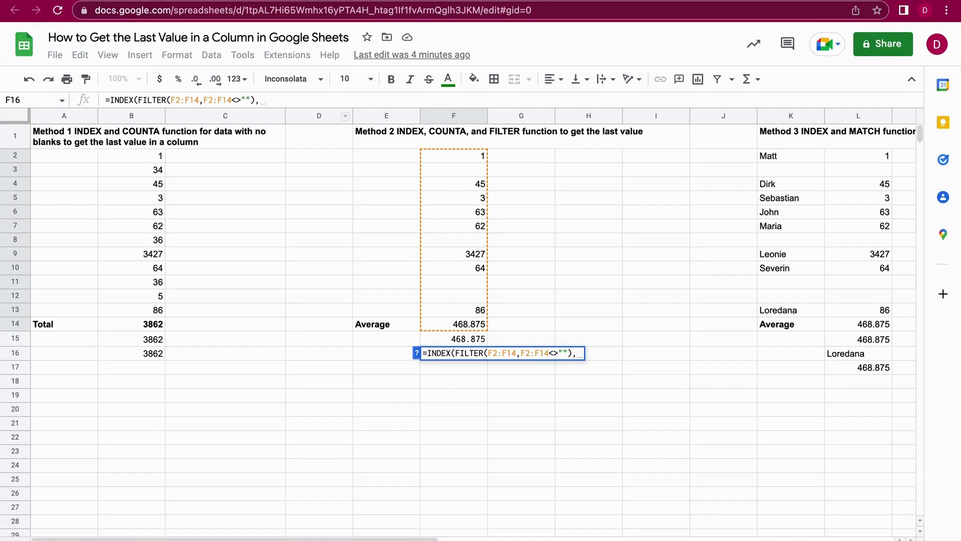
pyautogui.hotkey('ctrl', 'Tab')
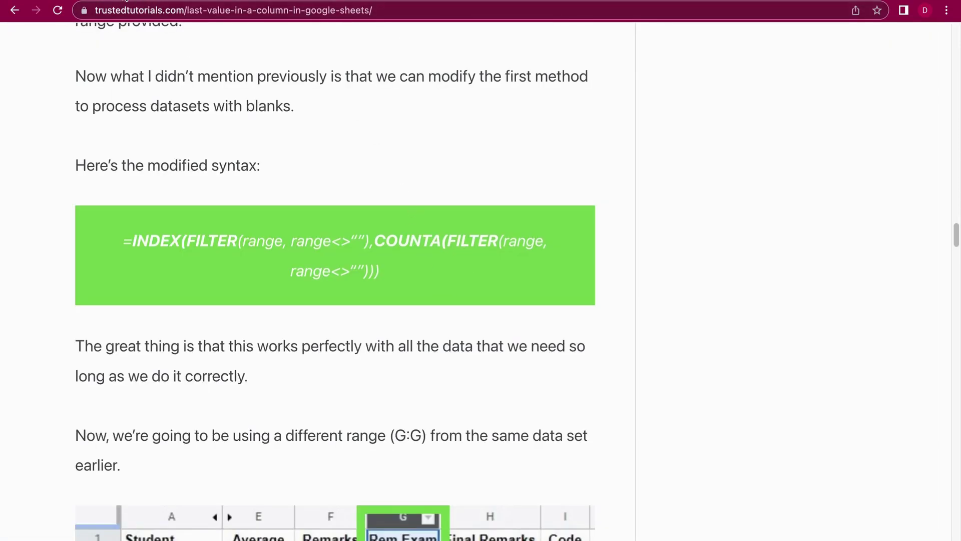
pyautogui.click(126, 1)
pyautogui.write('CO')
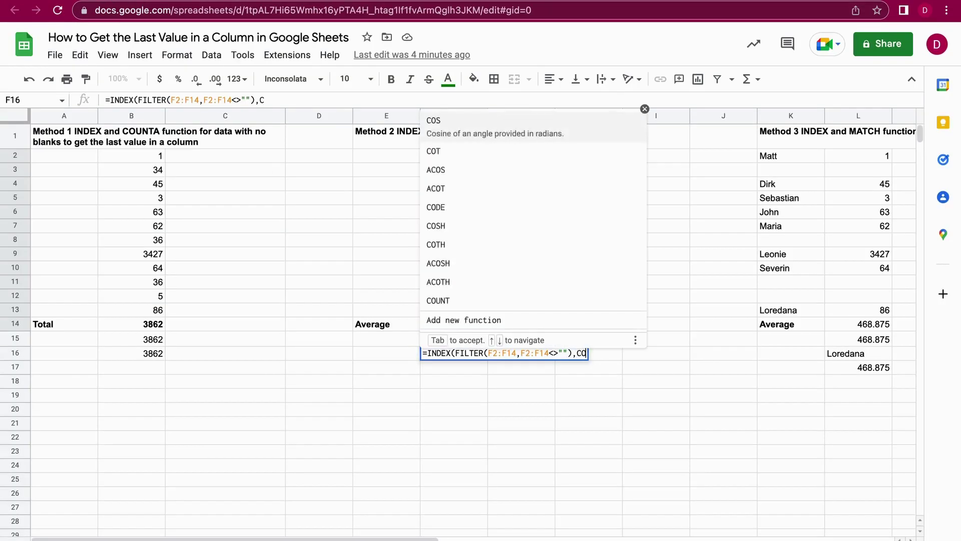
pyautogui.write('UNTA')
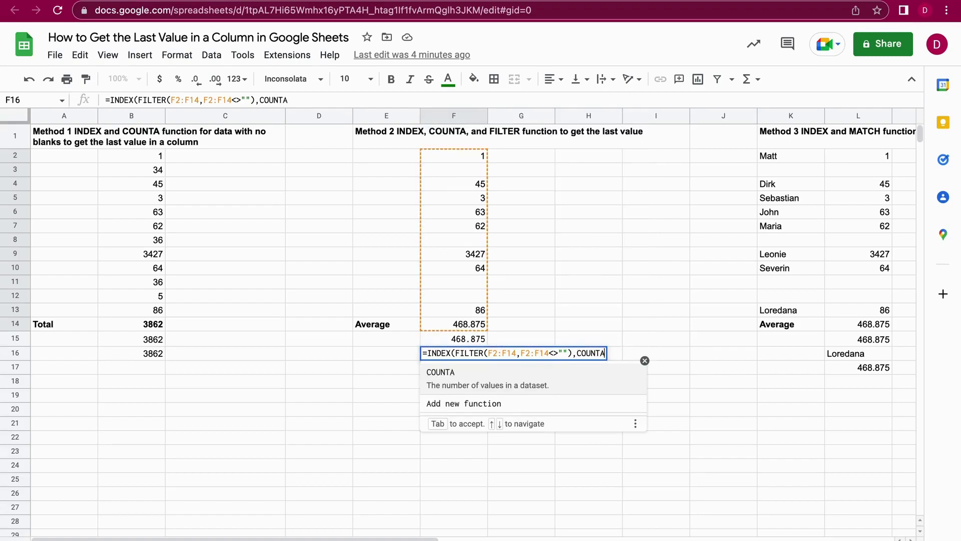
pyautogui.write('(F')
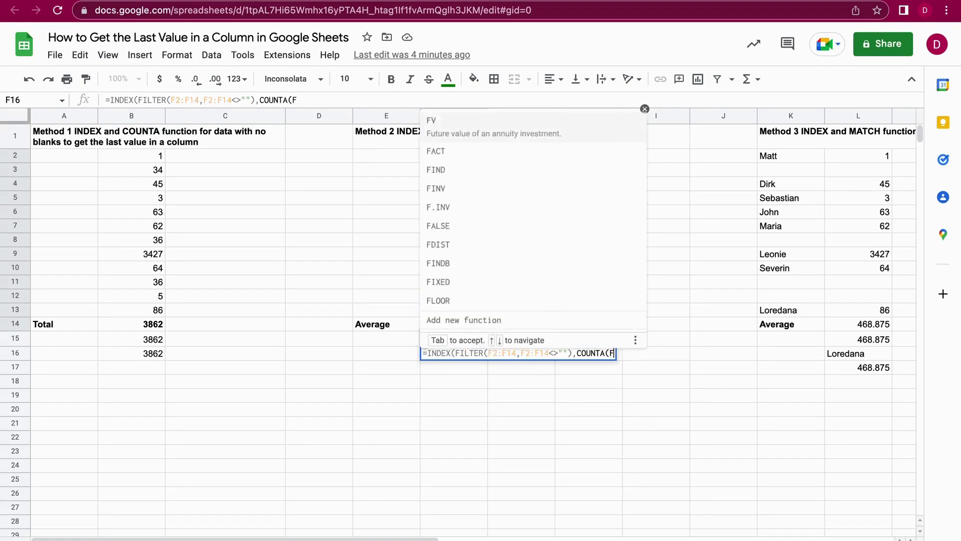
pyautogui.write('ILTER(')
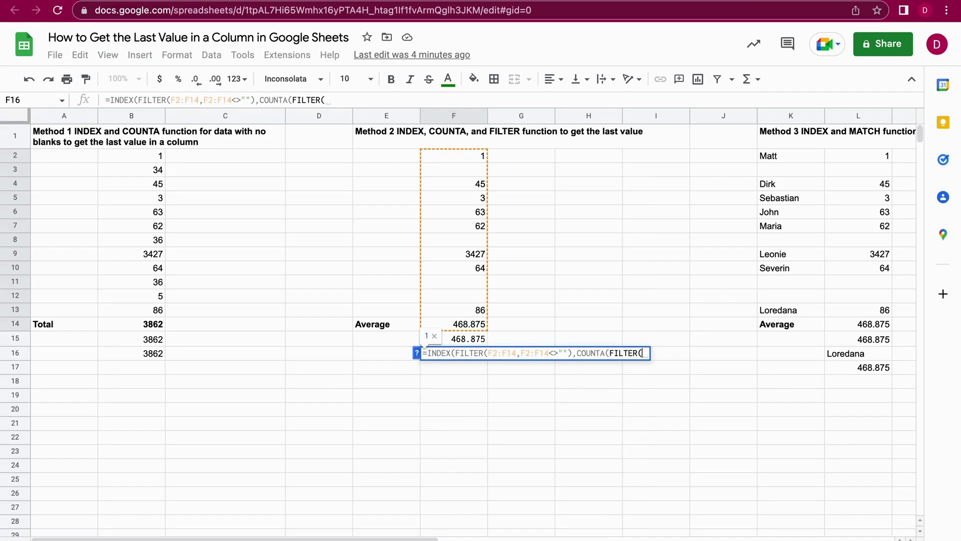
# Give the second FILTER in the F16 formula the range F2:F14 and the non-blank condition F2:F14<>"".
pyautogui.write('F2')
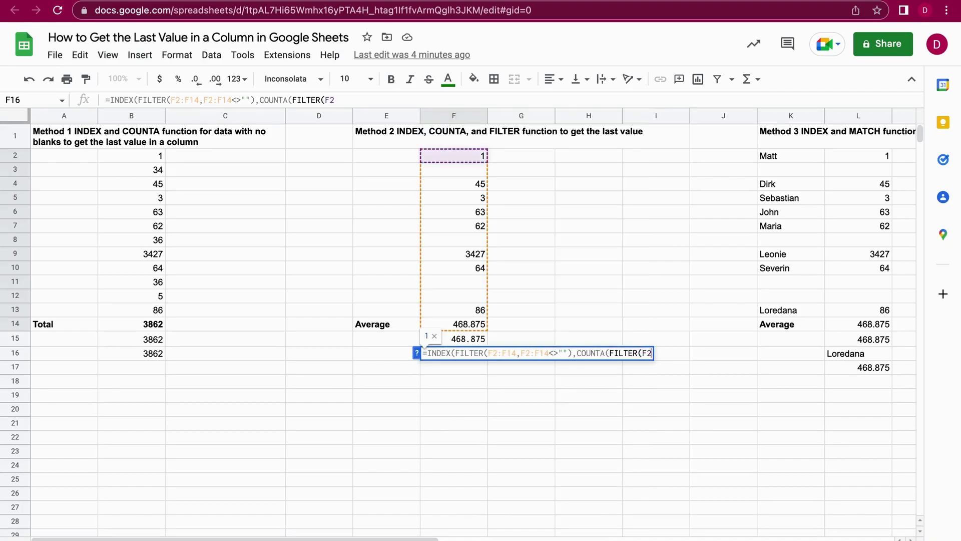
pyautogui.write(':F14')
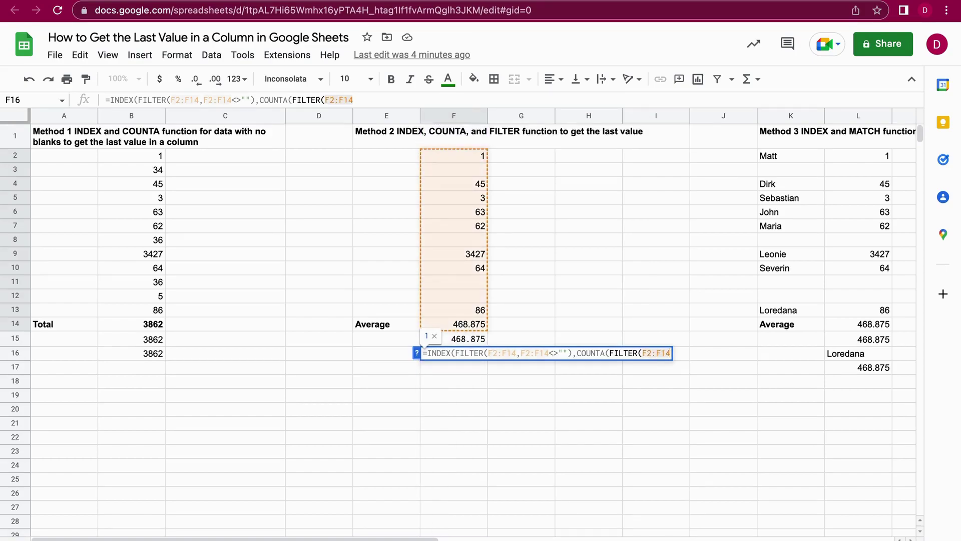
pyautogui.write(',F2')
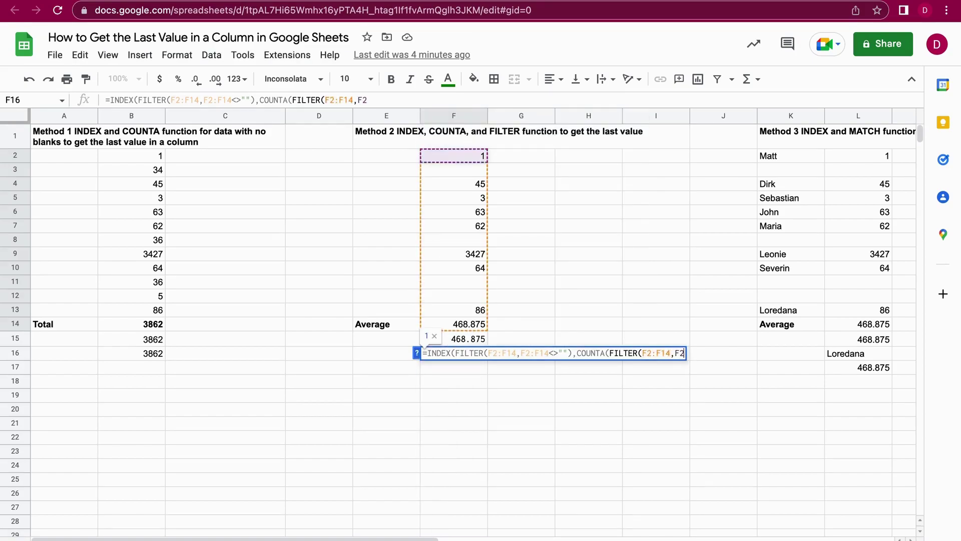
pyautogui.write(':F')
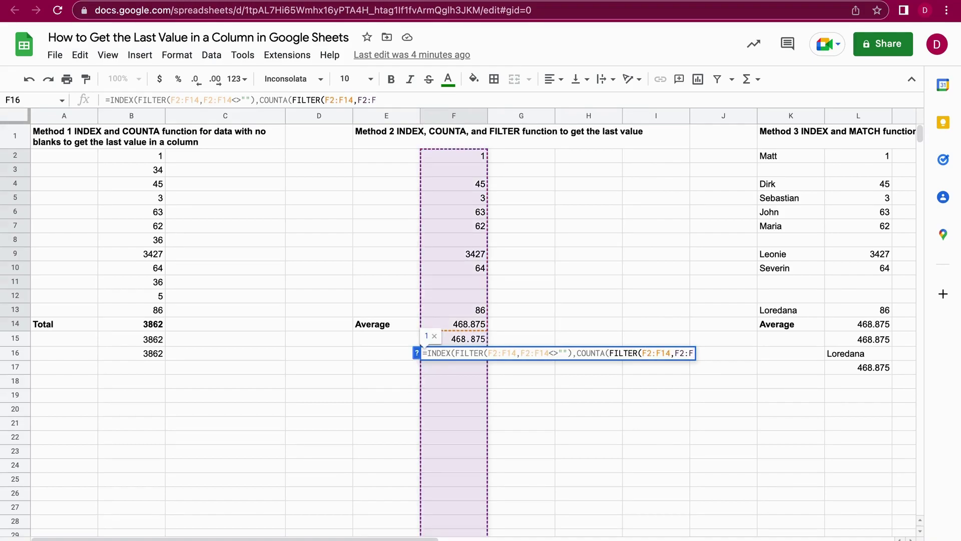
pyautogui.write('1')
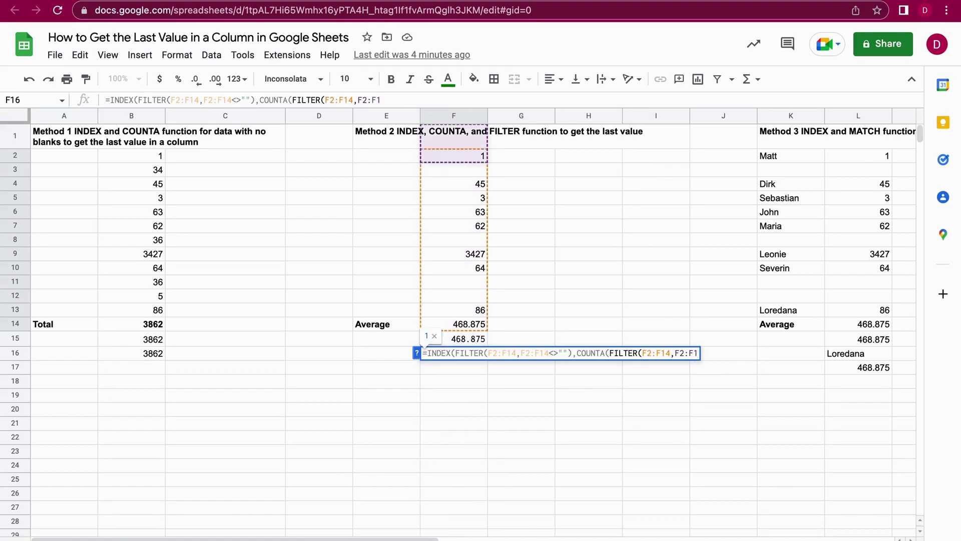
pyautogui.write('4')
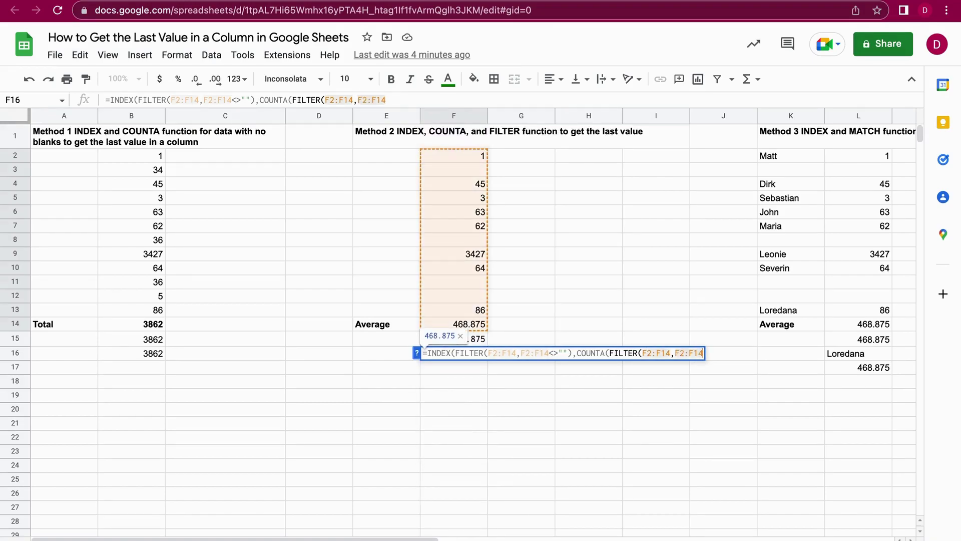
pyautogui.write('<>')
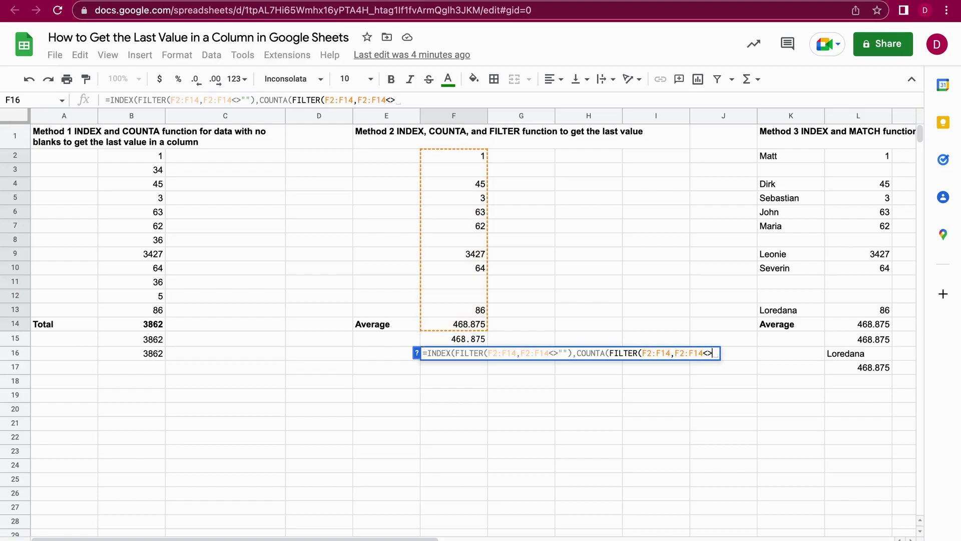
pyautogui.write('""')
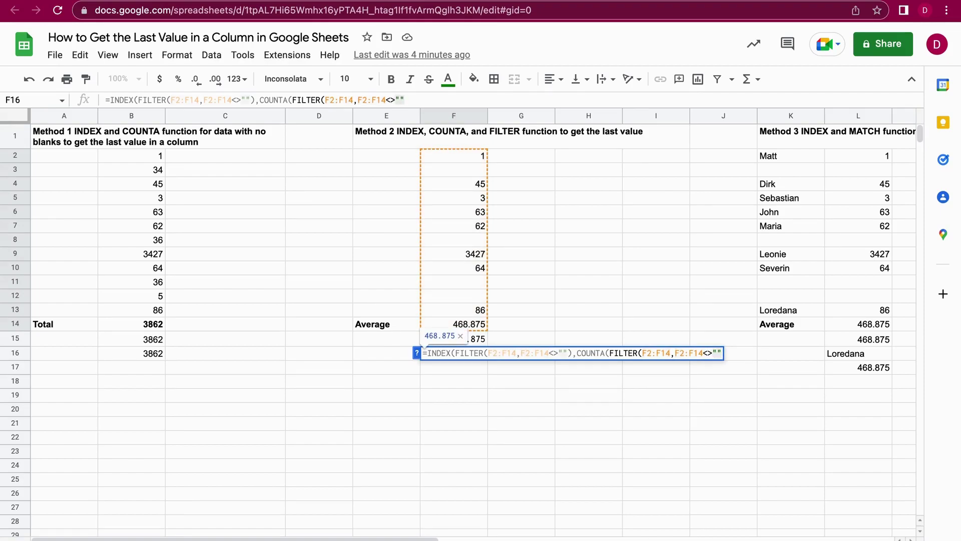
# Close the FILTER, COUNTA and INDEX parentheses, commit the formula and select F16 again.
pyautogui.write(')')
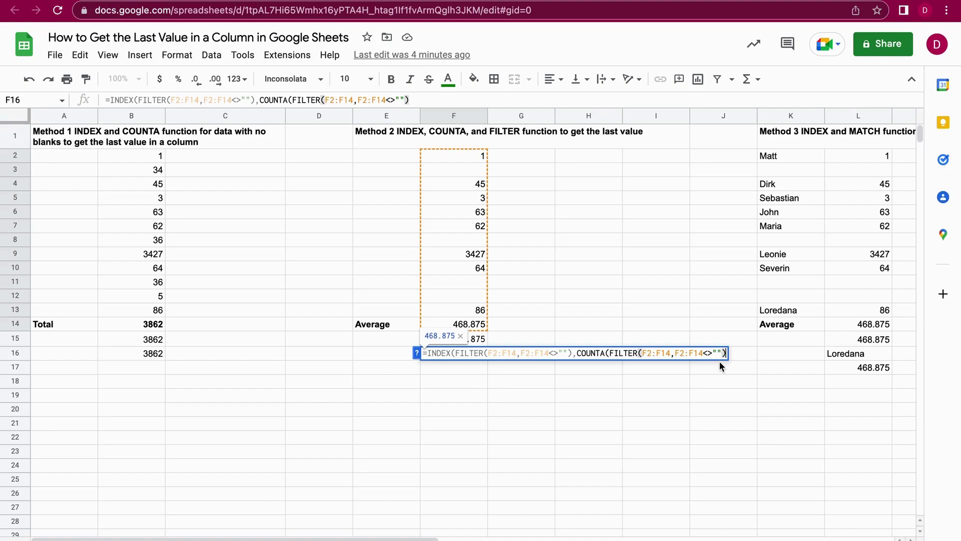
pyautogui.write('))')
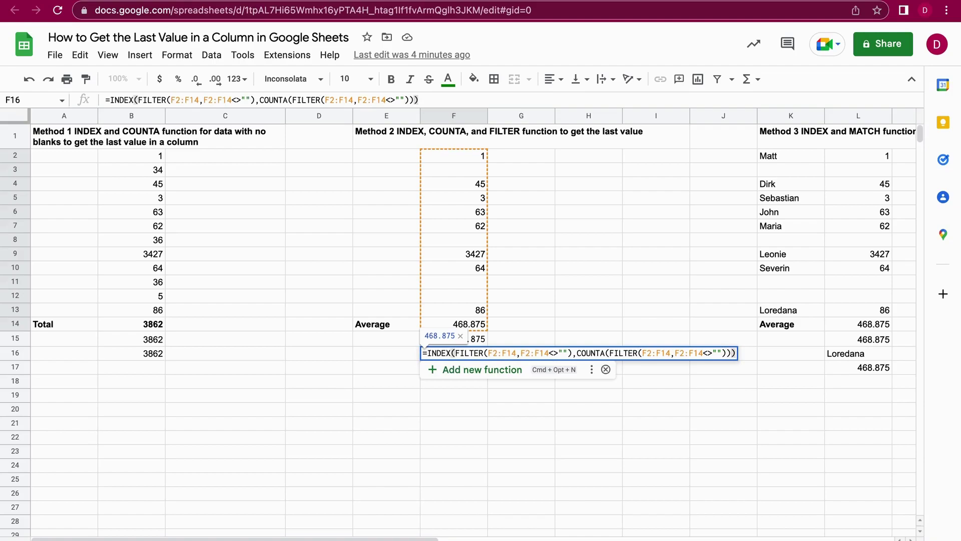
pyautogui.press('Return')
pyautogui.click(476, 355)
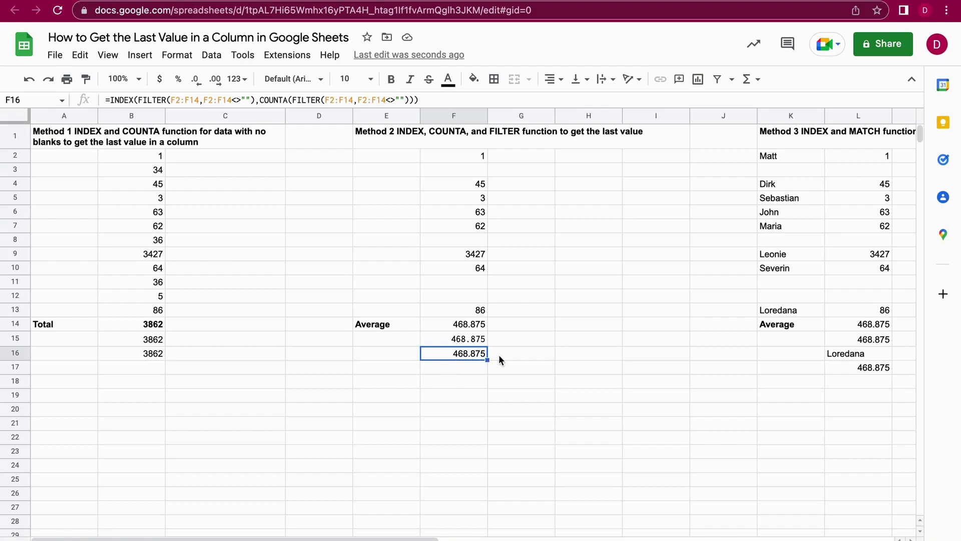
# Review the Average formula in F14 and the Method 2 data in F2:F13, including the blank cell F3.
pyautogui.click(473, 326)
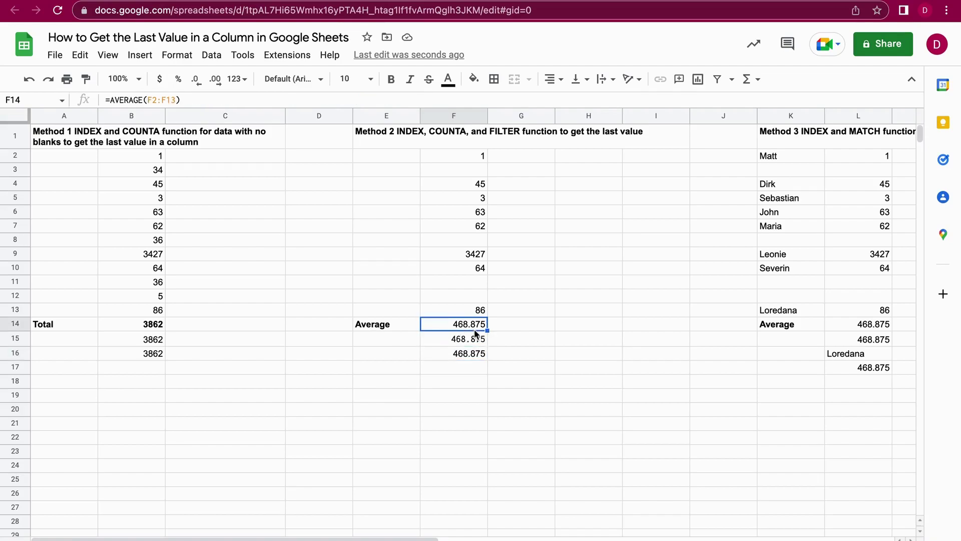
pyautogui.moveTo(468, 156); pyautogui.dragTo(480, 310)
pyautogui.click(510, 235)
pyautogui.click(473, 158)
pyautogui.click(471, 173)
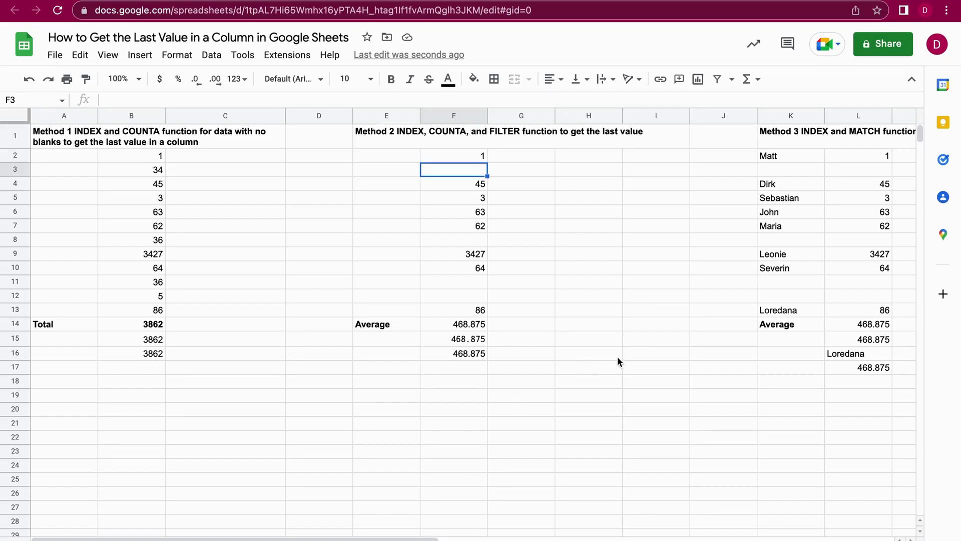
pyautogui.click(473, 186)
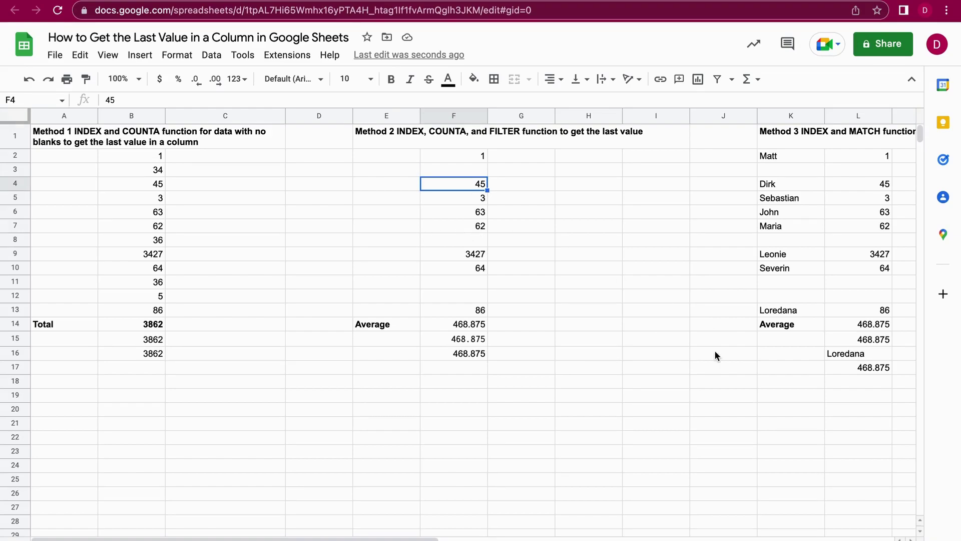
# Look over the Method 3 data in columns K and L and find the Method 3 section in the trustedtutorials.com article.
pyautogui.click(787, 383)
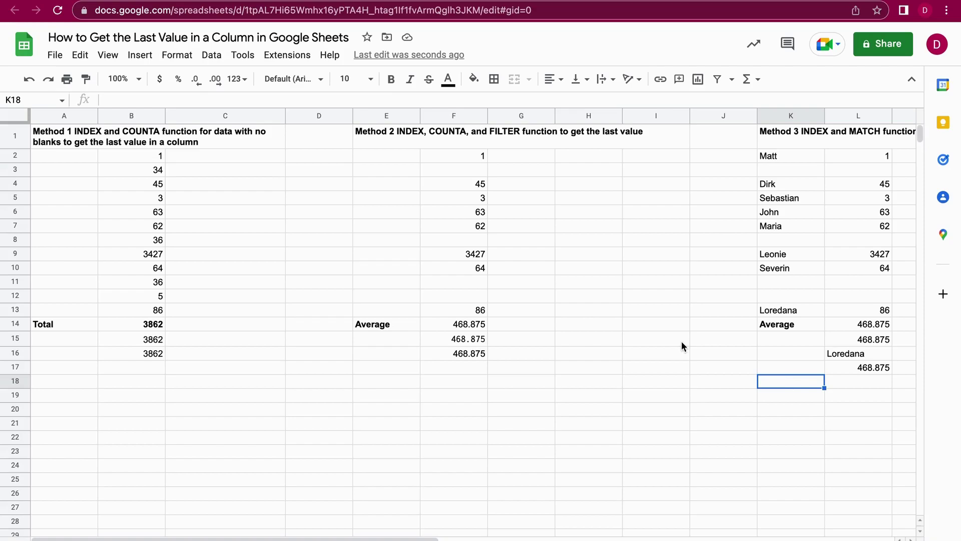
pyautogui.click(694, 354)
pyautogui.hscroll(1, 733, 365)
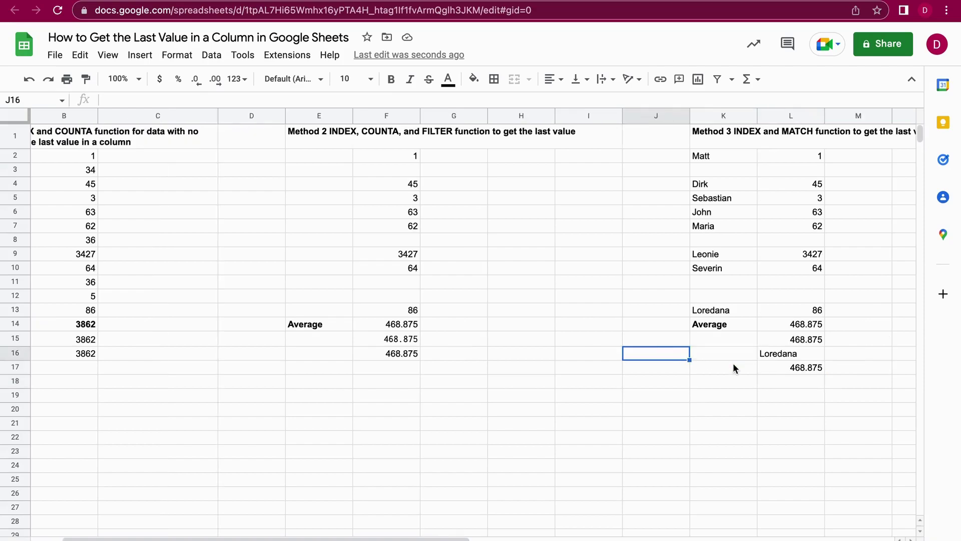
pyautogui.hscroll(3, 732, 368)
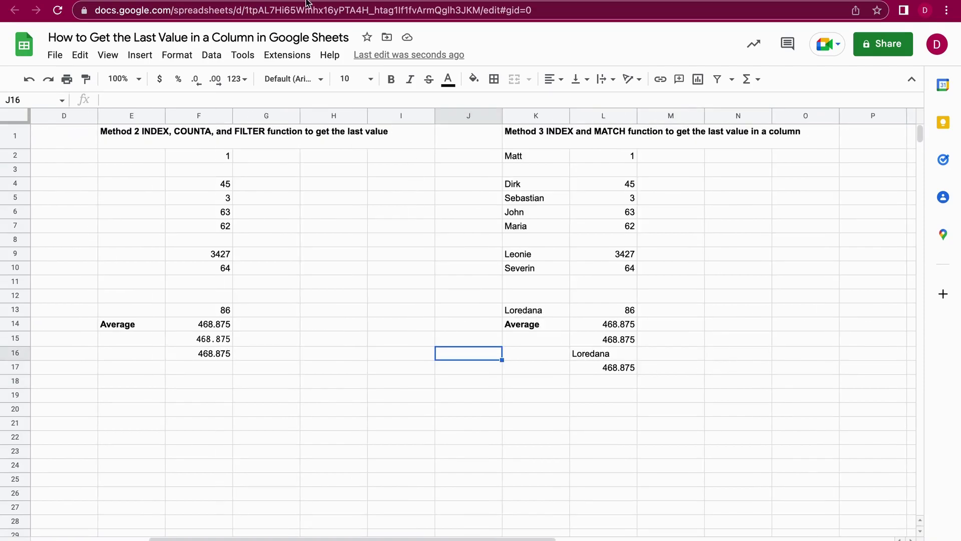
pyautogui.click(256, 1)
pyautogui.scroll(-15, 317, 320)
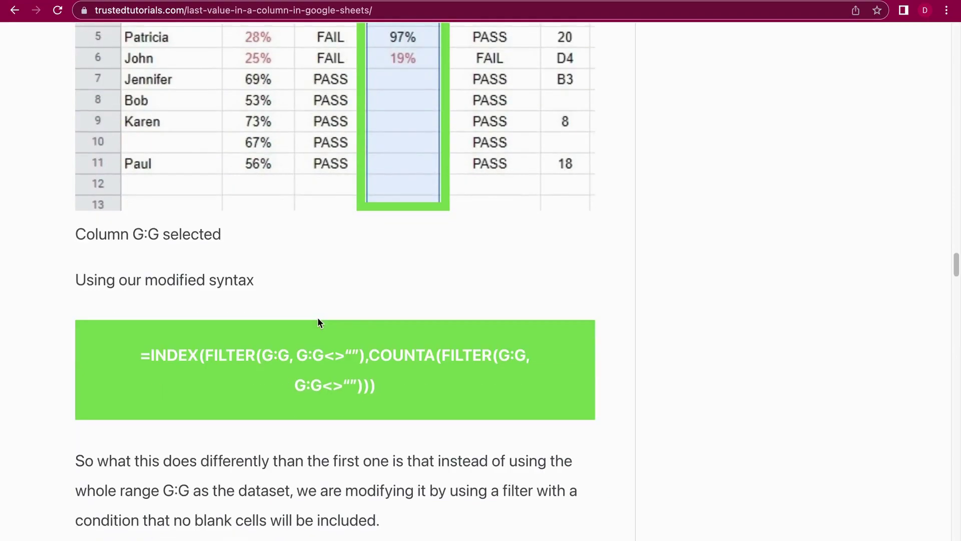
pyautogui.scroll(3, 318, 320)
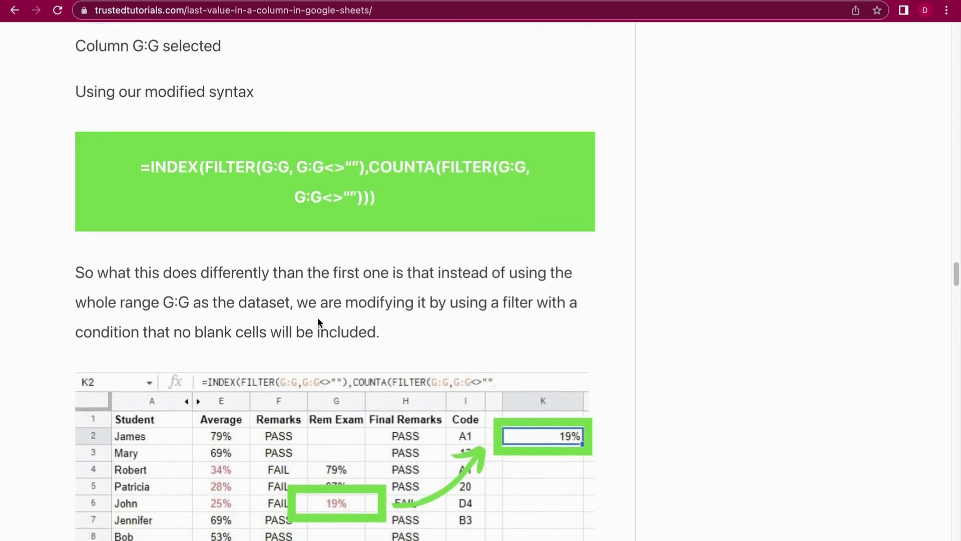
pyautogui.scroll(-10, 317, 321)
pyautogui.scroll(-15, 318, 321)
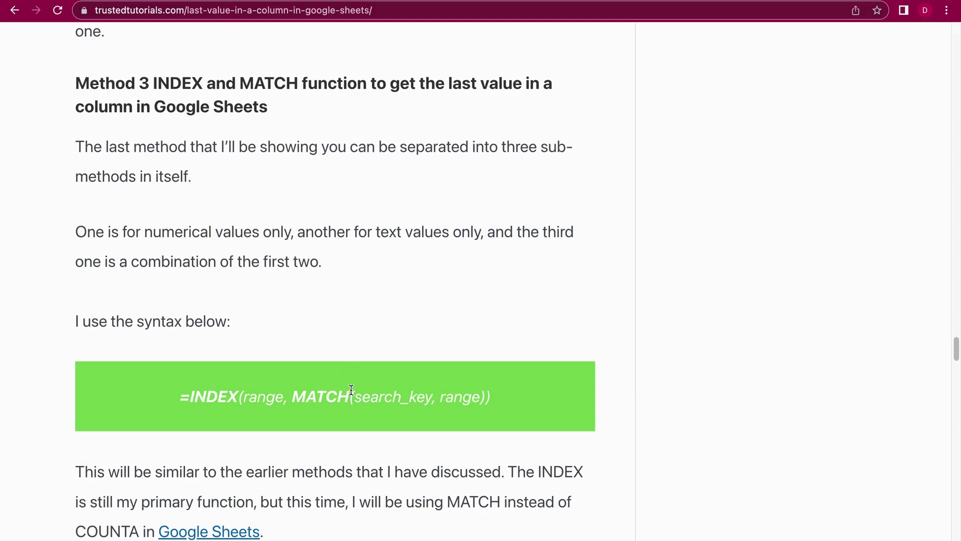
# Read the article's INDEX and MATCH syntax and its examples for numerical columns.
pyautogui.moveTo(166, 399); pyautogui.dragTo(521, 397)
pyautogui.click(522, 400)
pyautogui.scroll(-10, 443, 378)
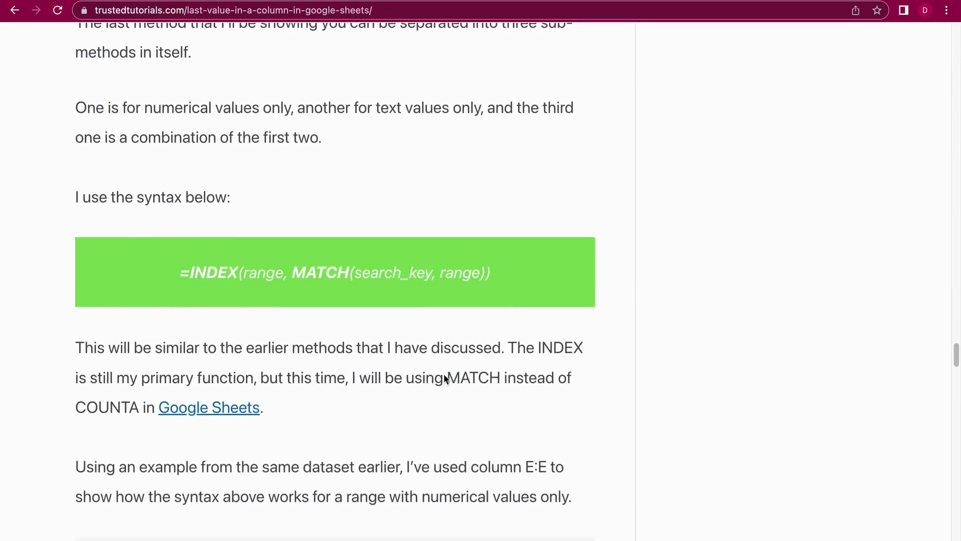
pyautogui.scroll(-12, 444, 374)
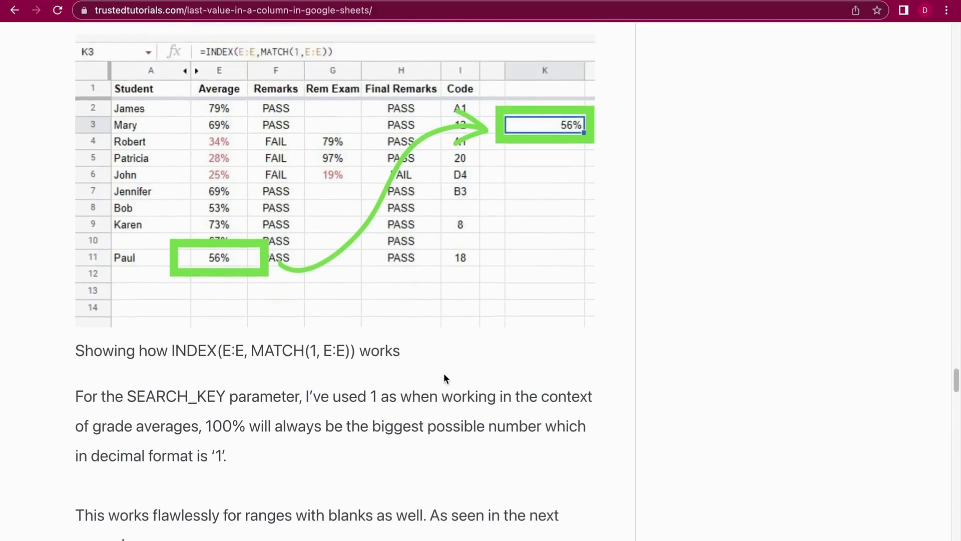
pyautogui.scroll(-5, 397, 325)
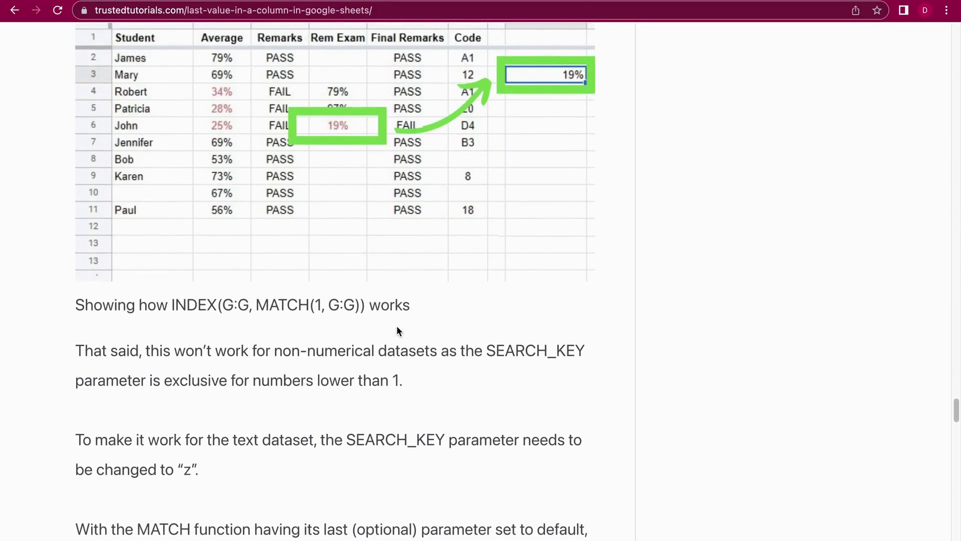
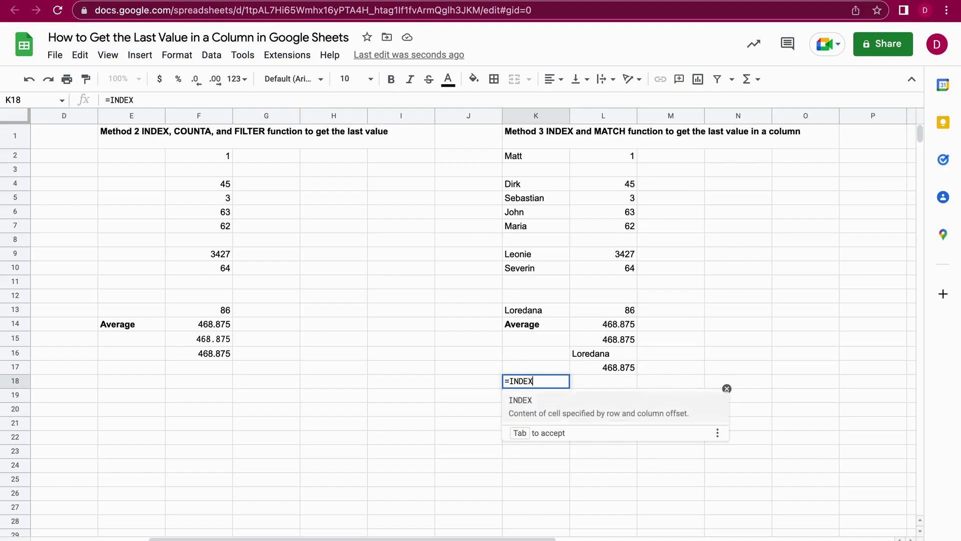
pyautogui.write('(')
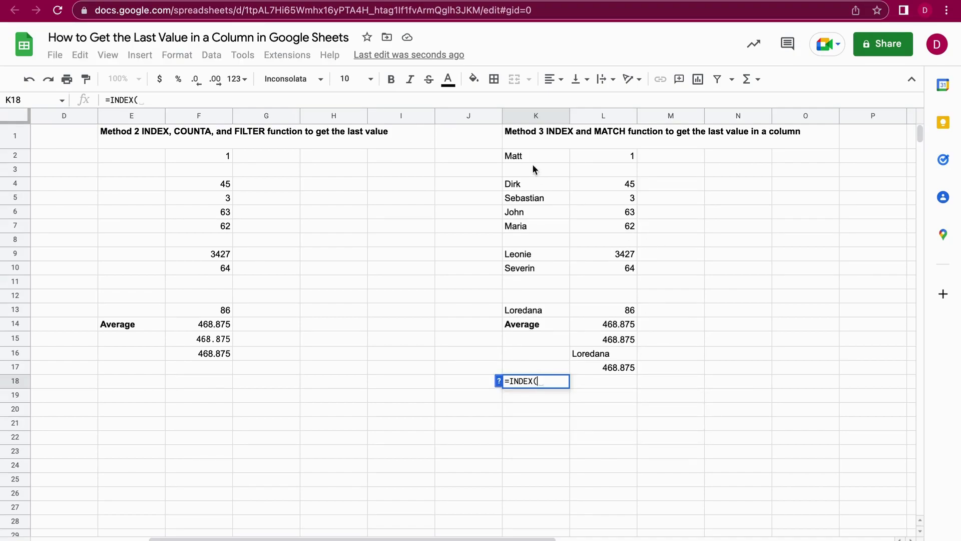
pyautogui.moveTo(536, 155); pyautogui.dragTo(549, 310)
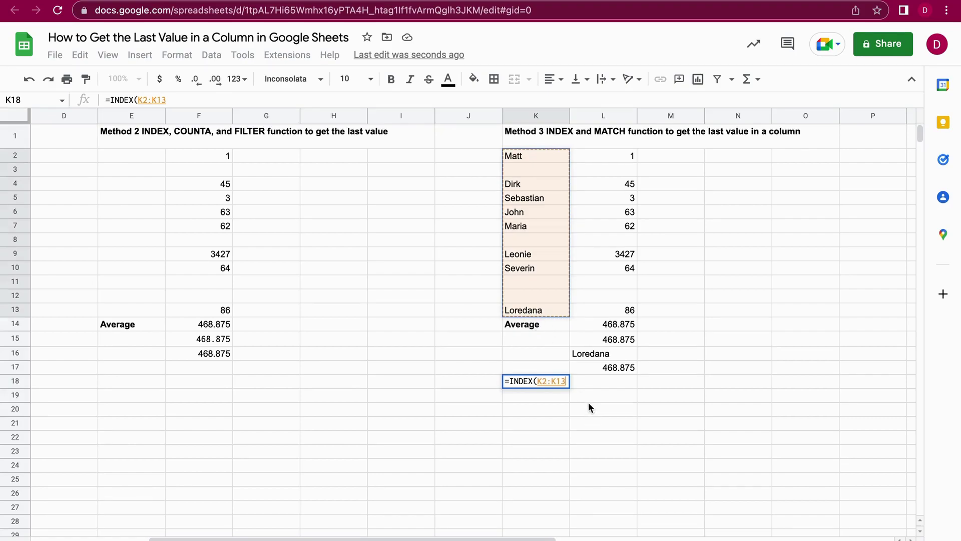
pyautogui.write(',')
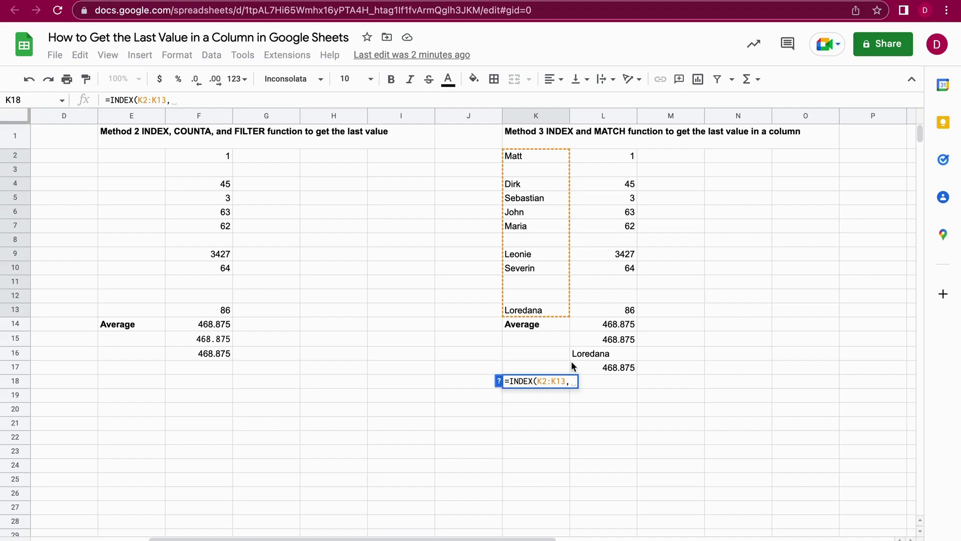
pyautogui.press('Return')
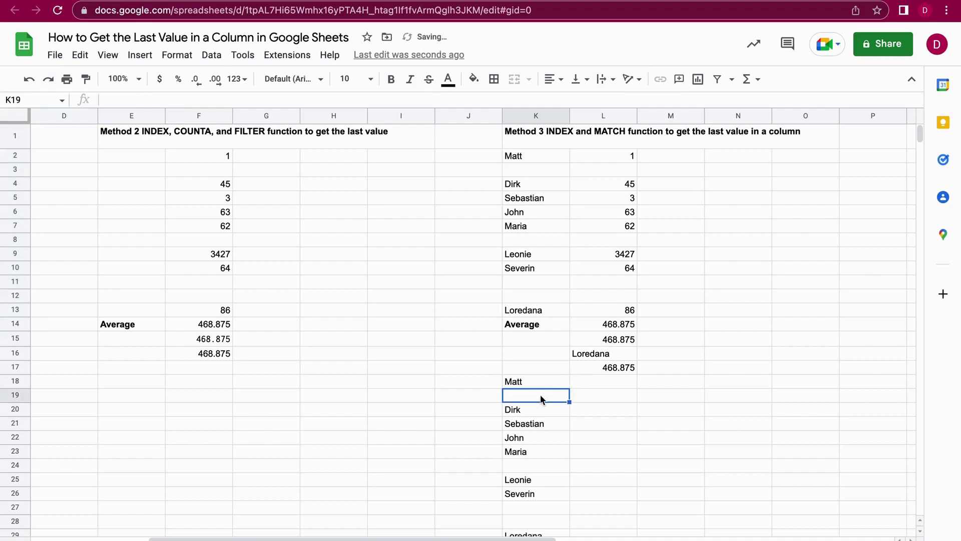
pyautogui.hotkey('ctrl', 'z')
# Check the existing formula in L16, and start a new one in K18 with =INDEX(K2:K13, over the Method 3 names.
pyautogui.click(607, 354)
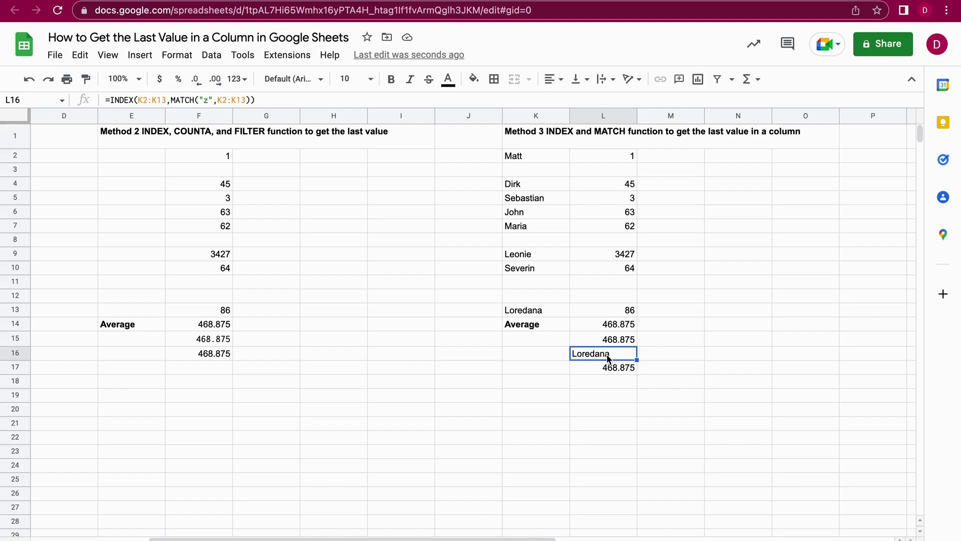
pyautogui.click(554, 383)
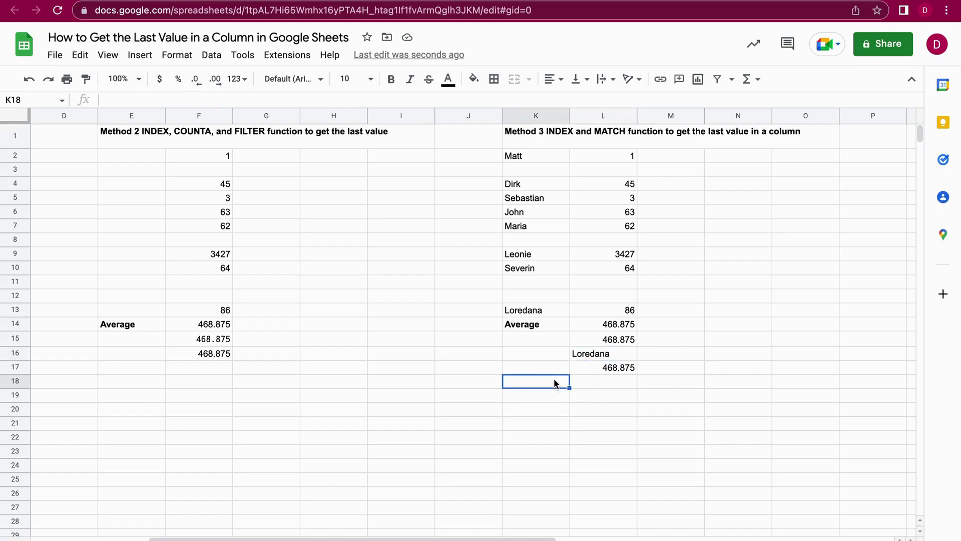
pyautogui.write('=')
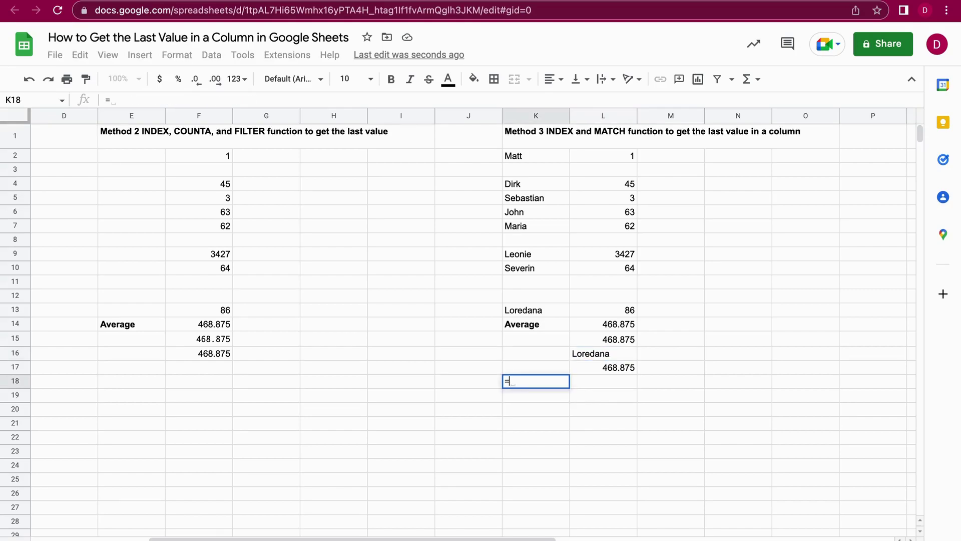
pyautogui.write('INDE')
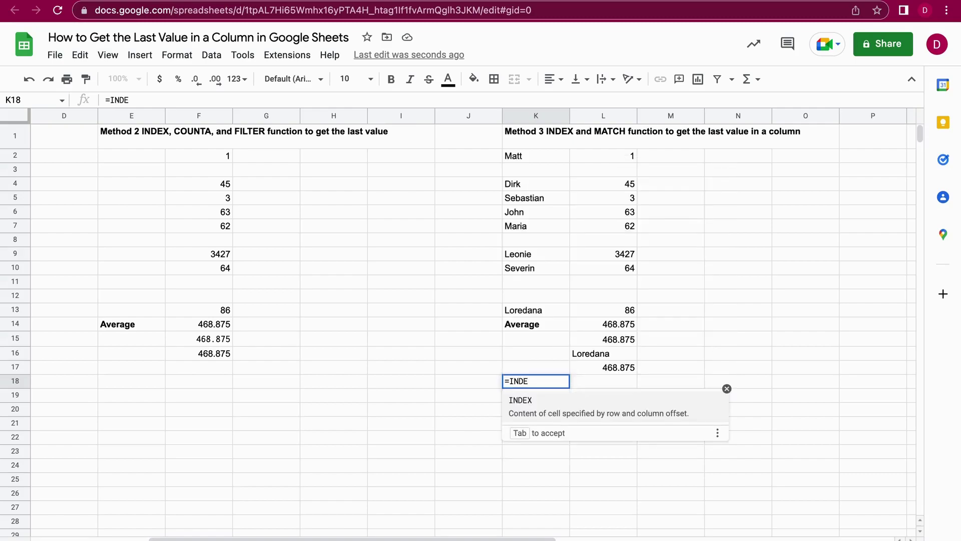
pyautogui.write('X(')
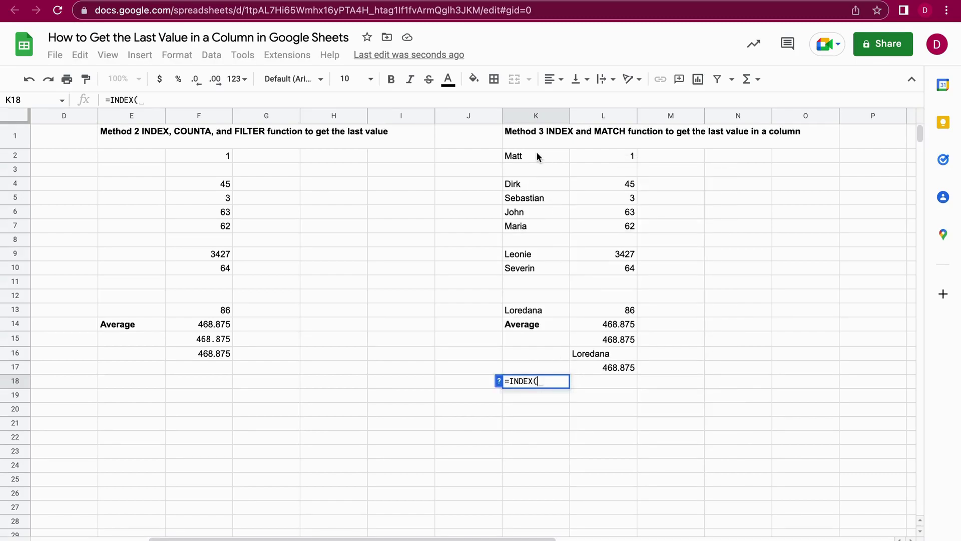
pyautogui.moveTo(536, 151); pyautogui.dragTo(551, 308)
pyautogui.write(',')
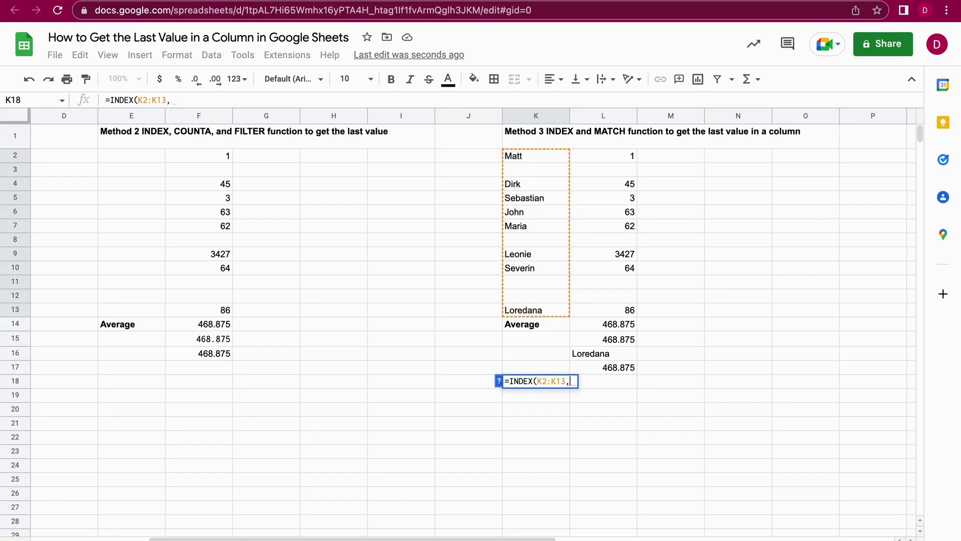
# Complete the K18 formula with MATCH("z",K2:K13)) and commit it.
pyautogui.write('MAT')
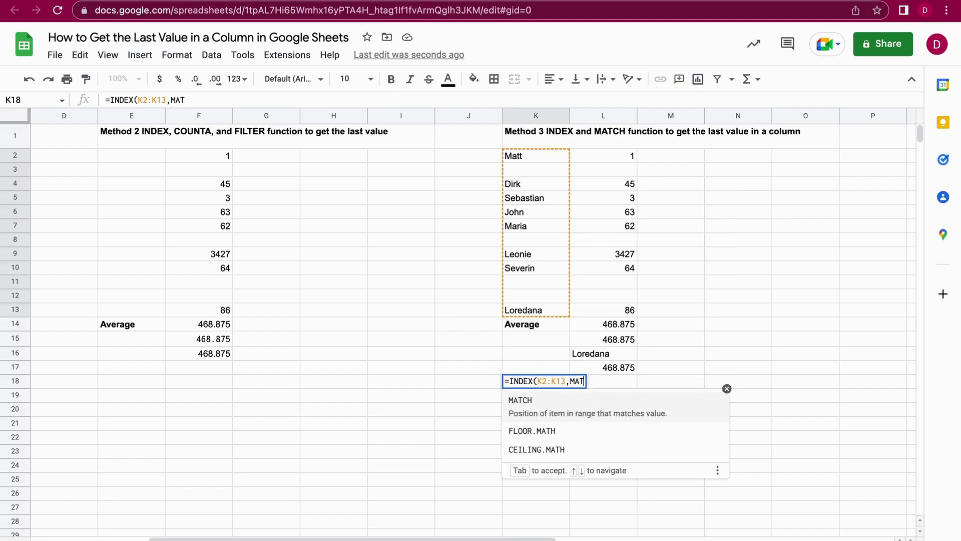
pyautogui.write('CH(')
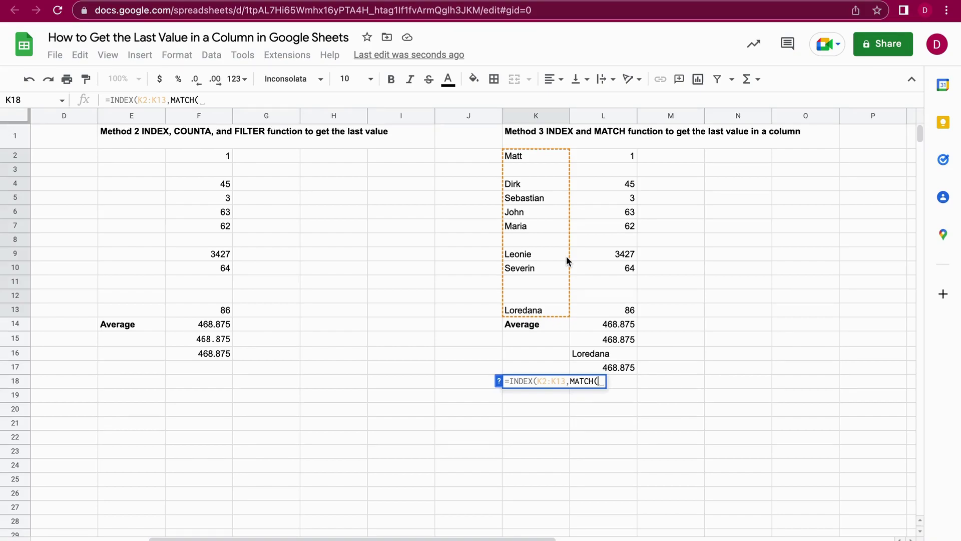
pyautogui.write('"z"')
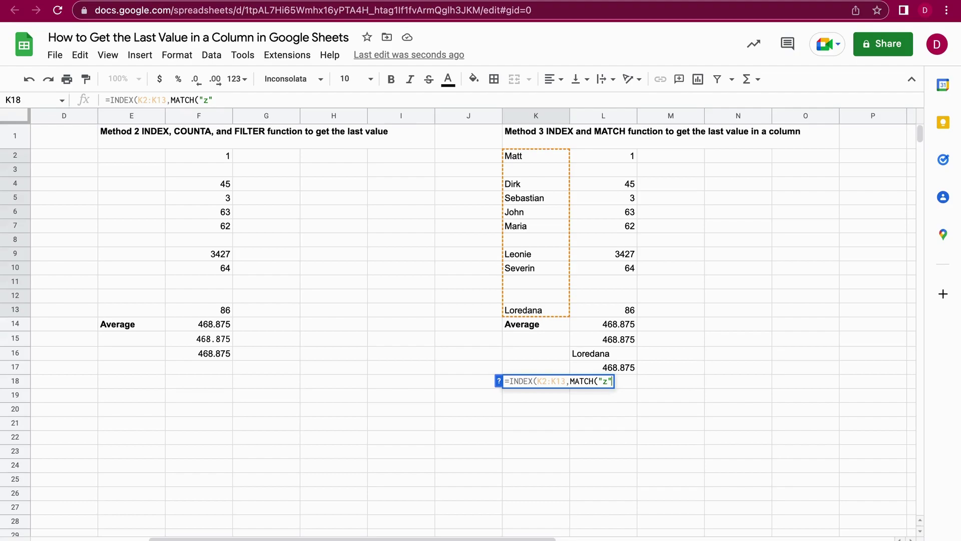
pyautogui.write(',')
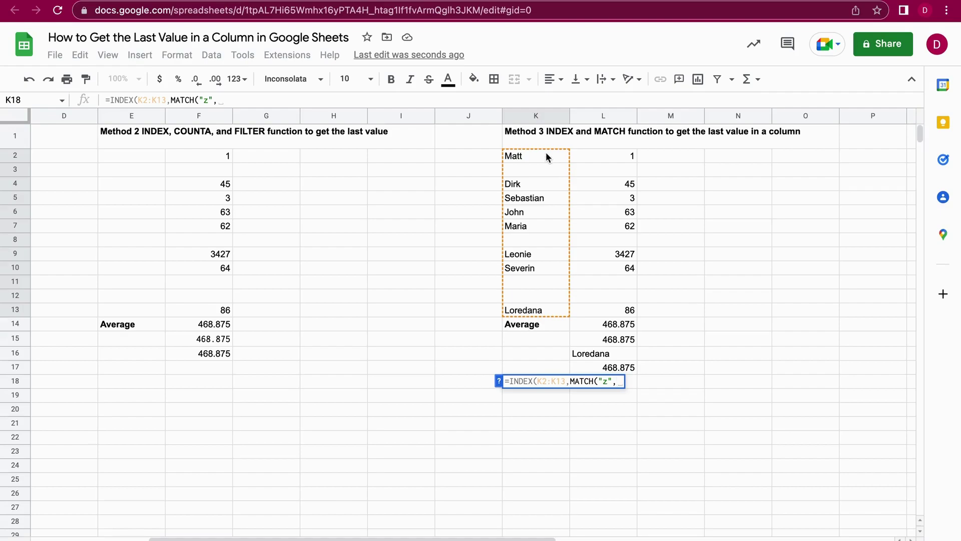
pyautogui.moveTo(546, 156); pyautogui.dragTo(547, 310)
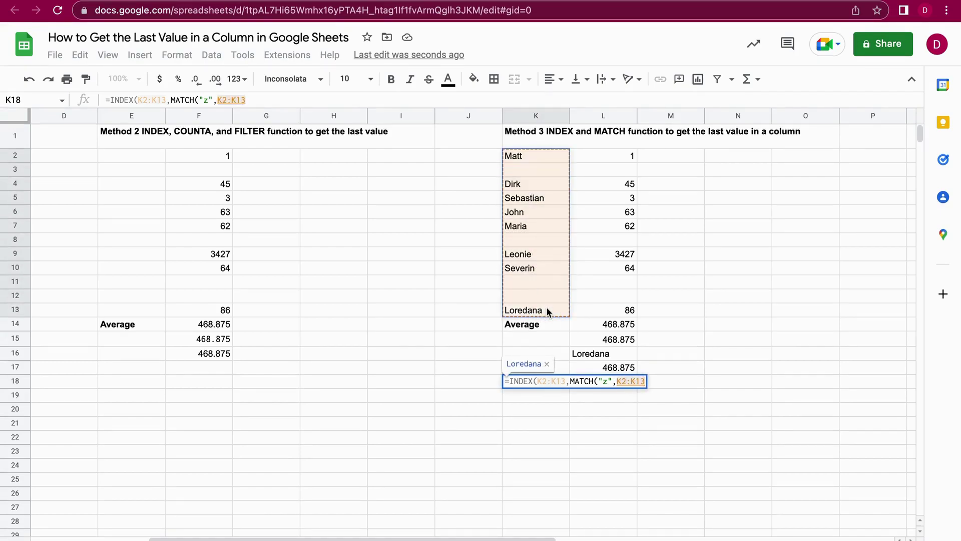
pyautogui.write('))')
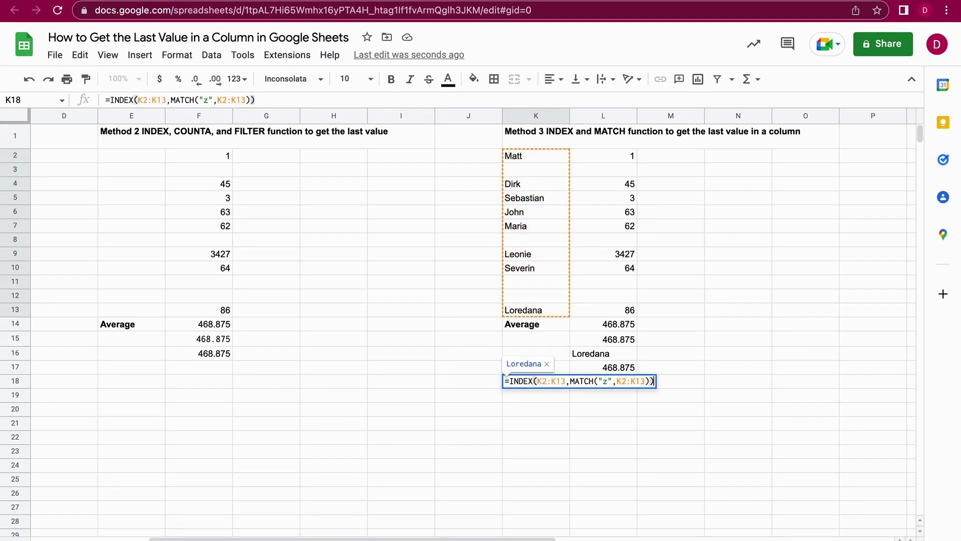
pyautogui.press('Return')
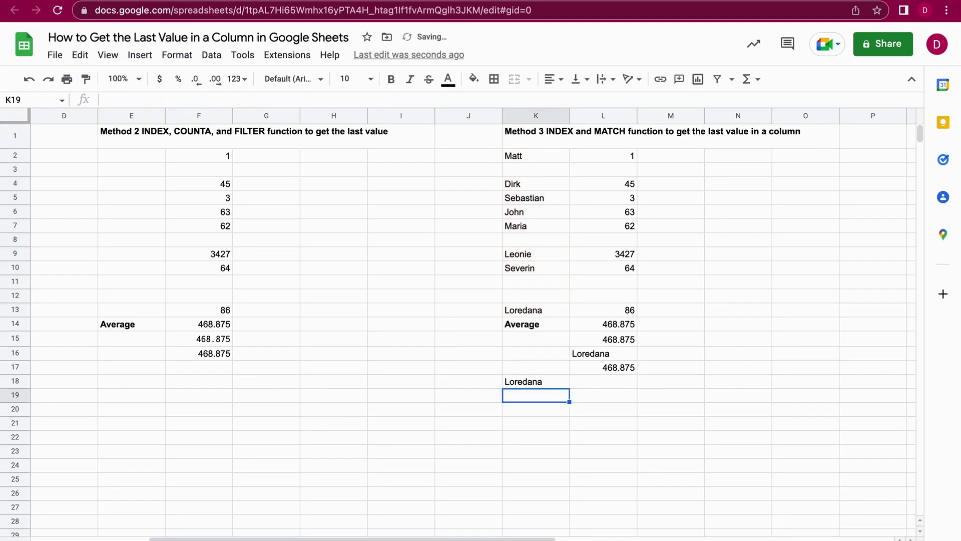
# Undo and redo the K18 formula entry, and inspect the formula in that cell.
pyautogui.hotkey('ctrl', 'z')
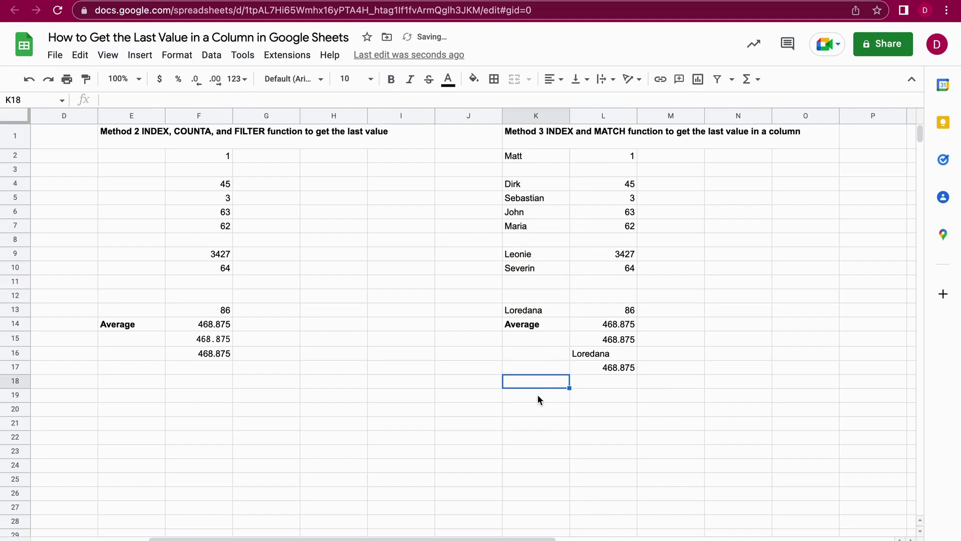
pyautogui.hotkey('ctrl', 'y')
pyautogui.click(537, 395)
pyautogui.click(529, 381)
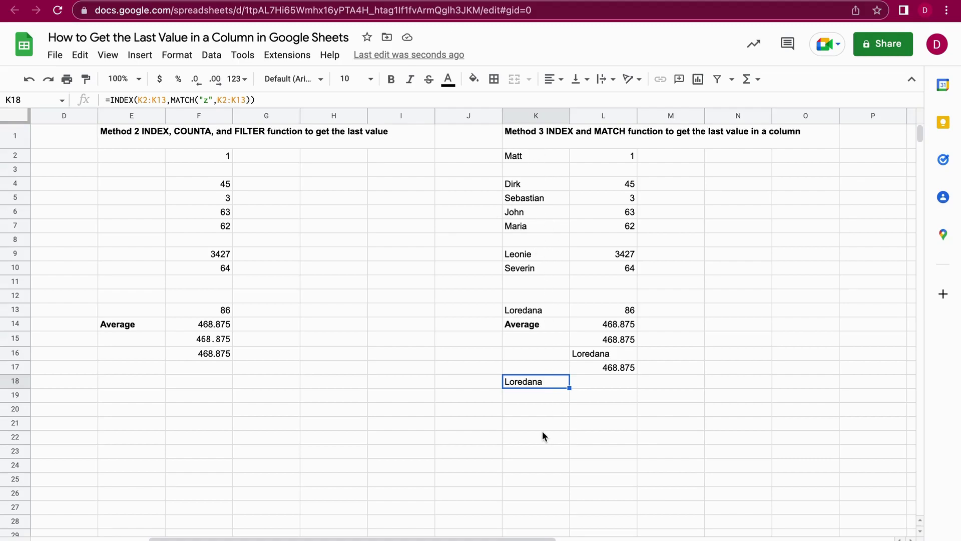
pyautogui.click(595, 384)
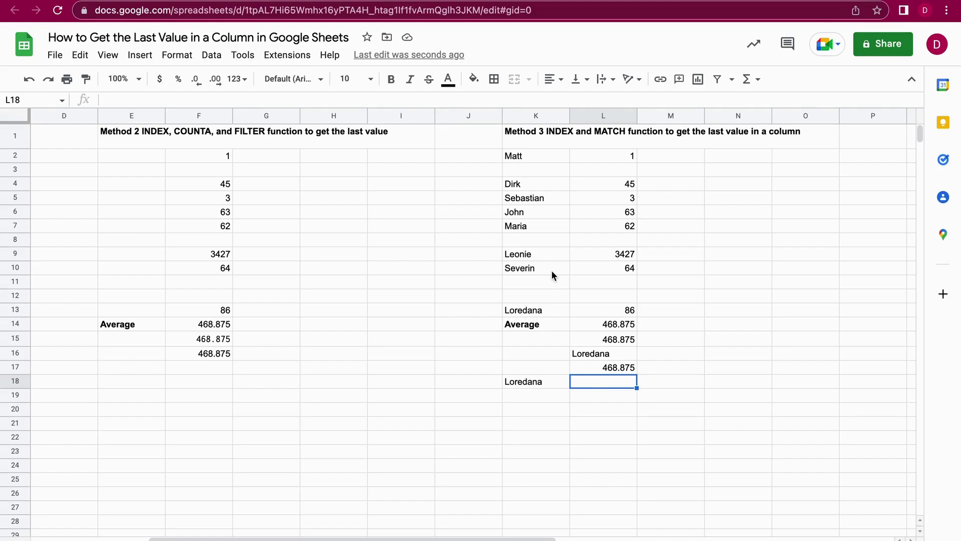
# Copy the name in K2 to blank cell L3 and the name in K7 to blank cell L8.
pyautogui.click(525, 155)
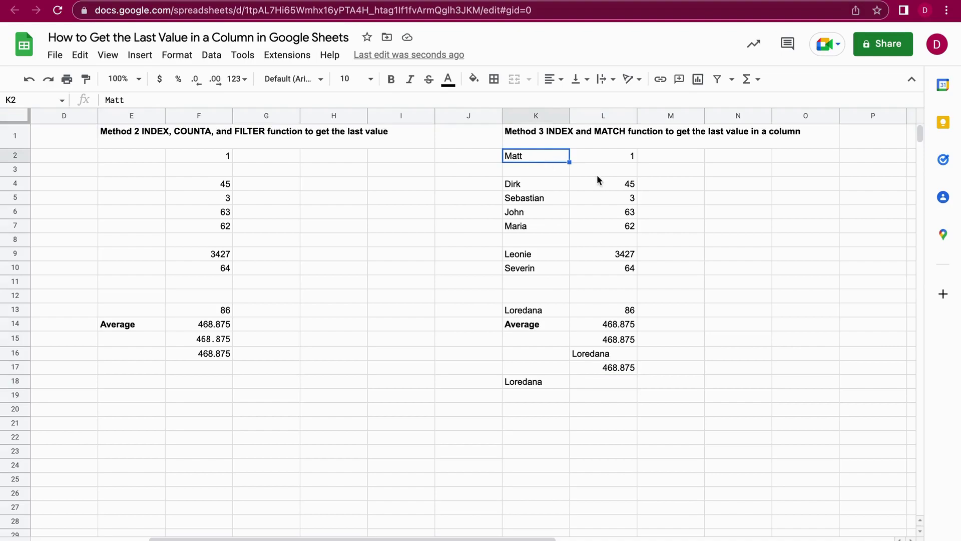
pyautogui.hotkey('ctrl', 'c')
pyautogui.click(609, 172)
pyautogui.hotkey('ctrl', 'v')
pyautogui.click(533, 227)
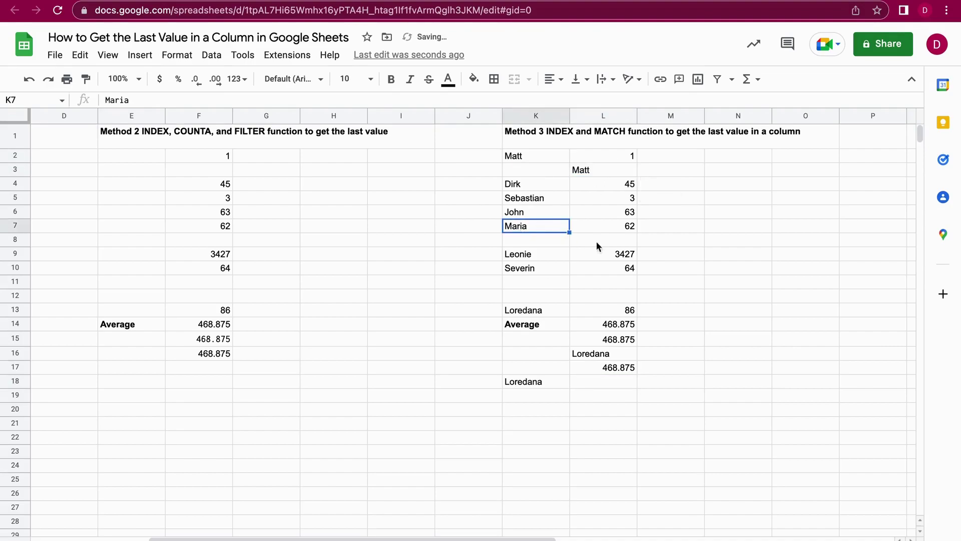
pyautogui.hotkey('ctrl', 'c')
pyautogui.click(597, 241)
pyautogui.hotkey('ctrl', 'v')
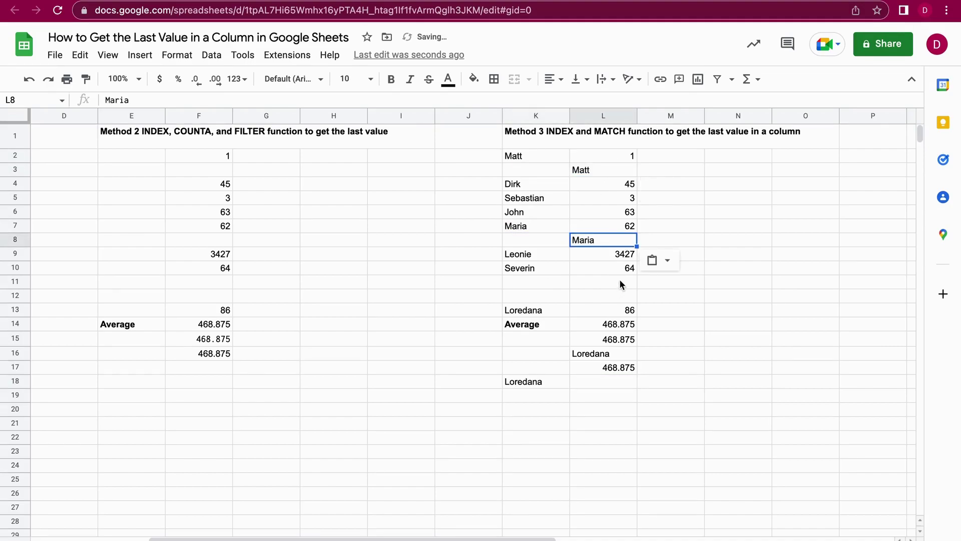
# Paste the copied K7 name into L12, and copy the name in K10 to L11.
pyautogui.click(616, 297)
pyautogui.hotkey('ctrl', 'v')
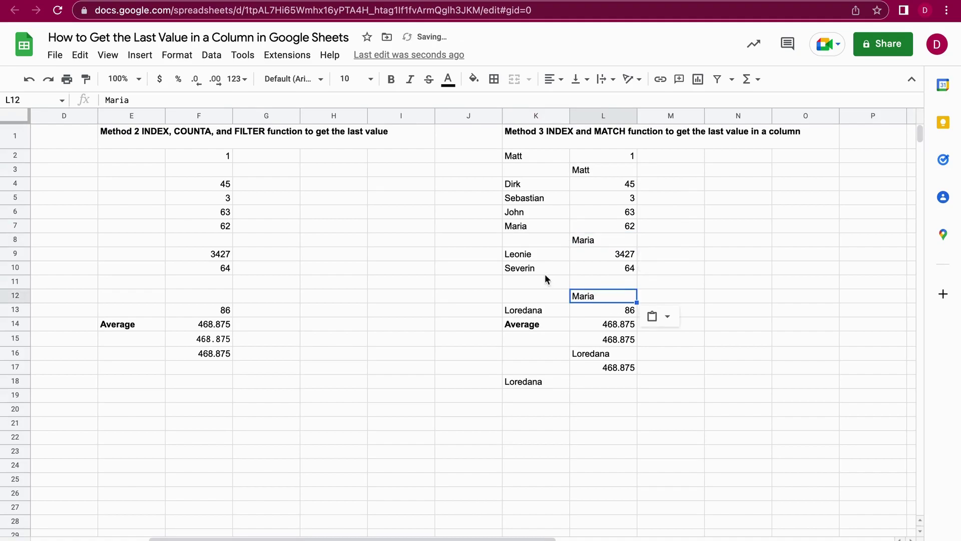
pyautogui.click(521, 268)
pyautogui.hotkey('ctrl', 'c')
pyautogui.click(606, 284)
pyautogui.hotkey('ctrl', 'v')
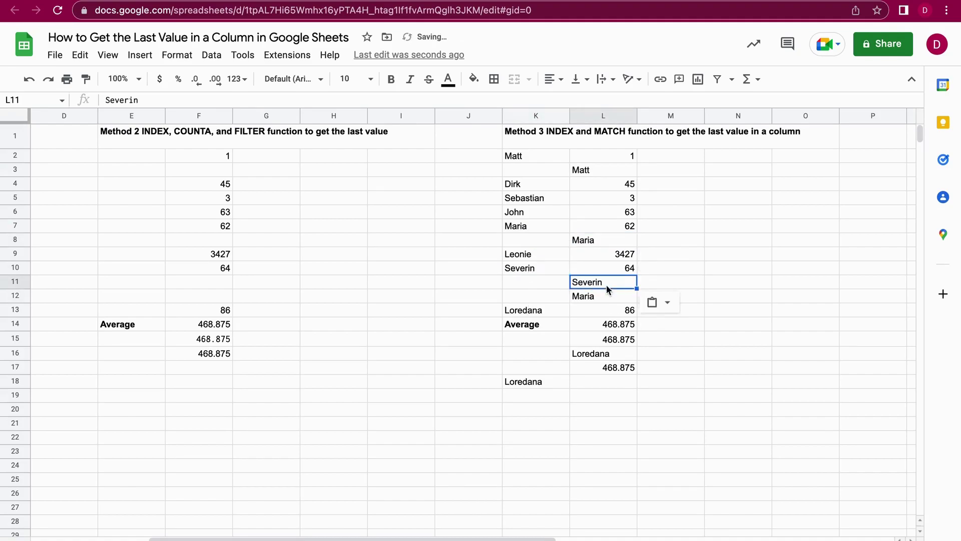
# Select L19, switch to the trustedtutorials.com article and study its combined INDEX, MAX and MATCH formula with the "zzz" and 10^100 lookup values.
pyautogui.click(613, 398)
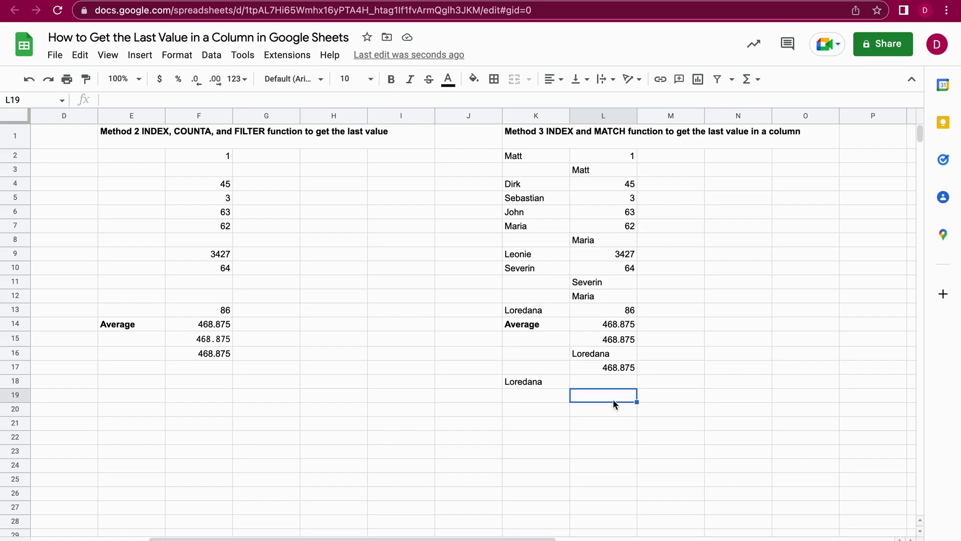
pyautogui.click(242, 1)
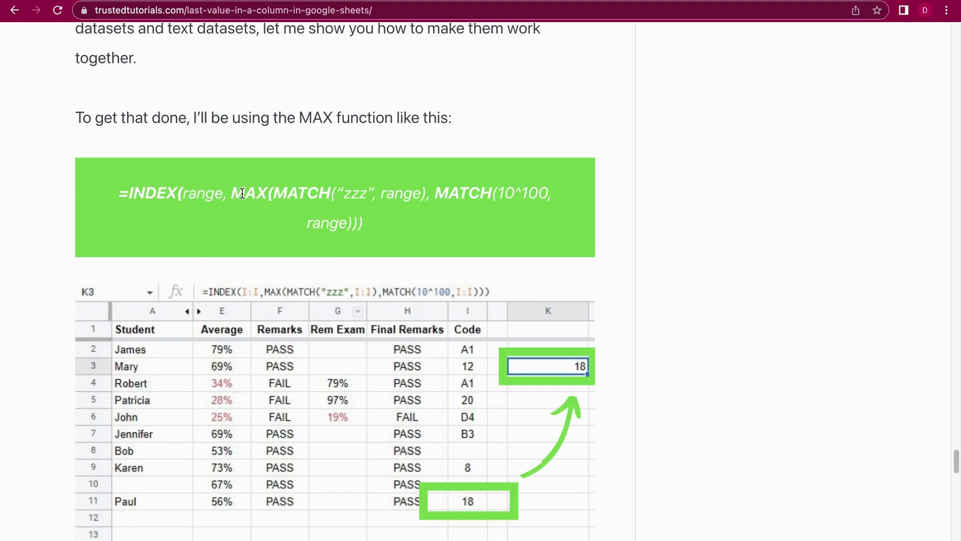
pyautogui.moveTo(232, 193); pyautogui.dragTo(267, 194)
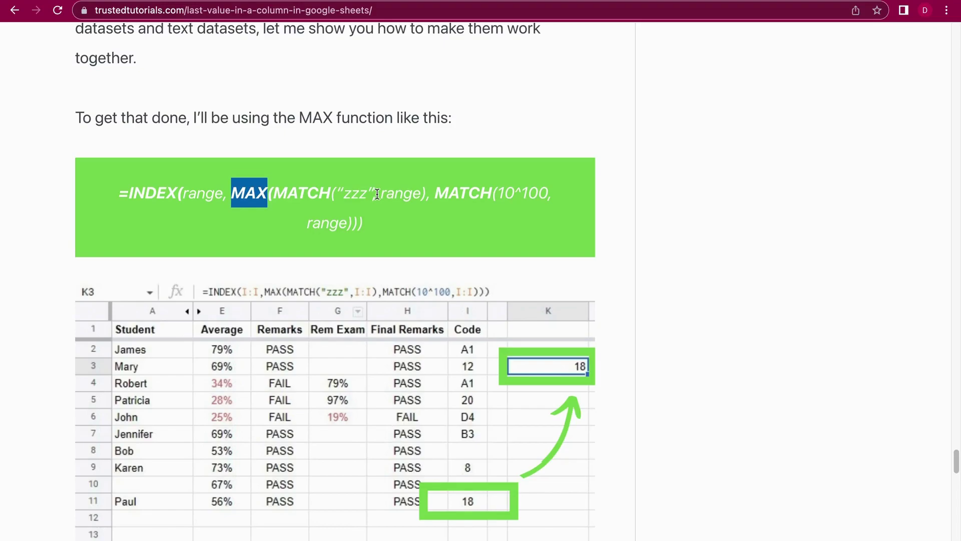
pyautogui.moveTo(343, 193); pyautogui.dragTo(368, 194)
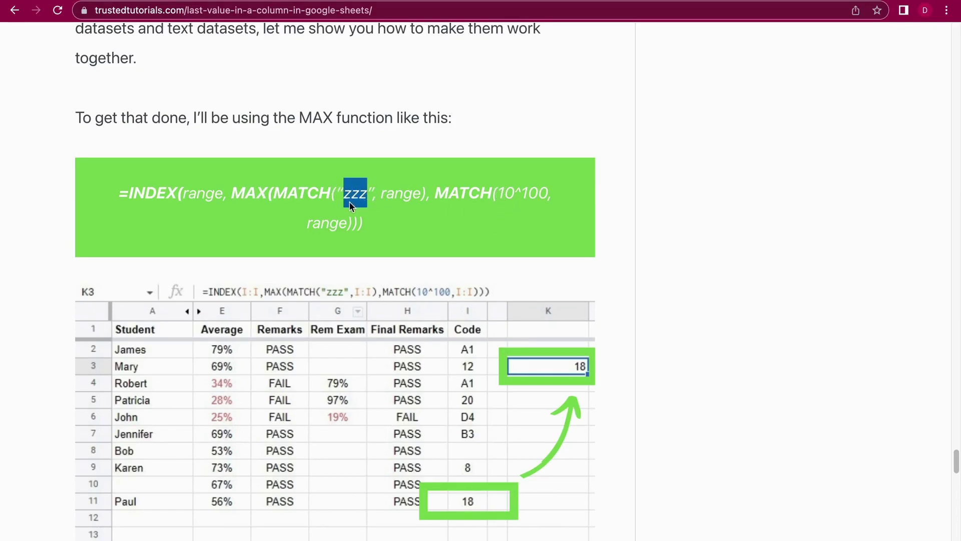
pyautogui.click(326, 190)
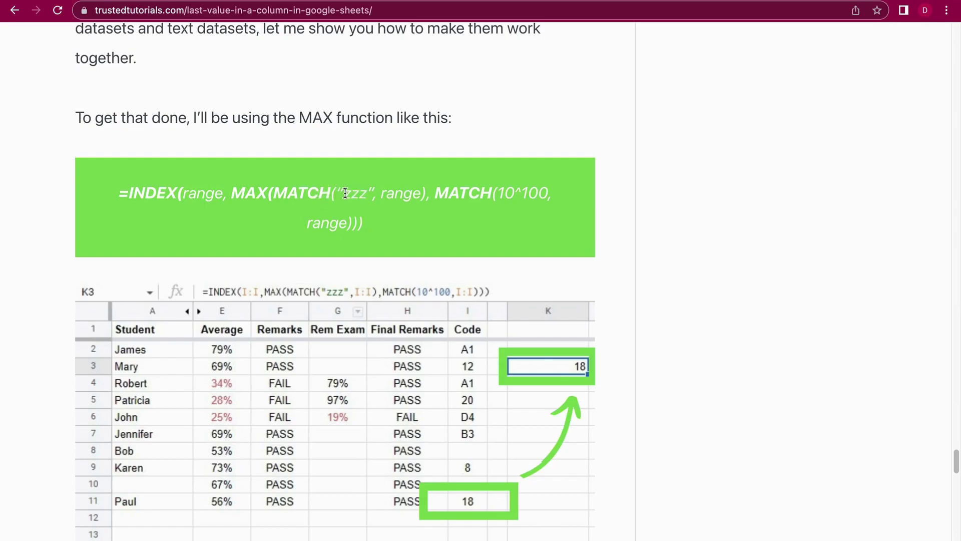
pyautogui.moveTo(345, 193); pyautogui.dragTo(365, 193)
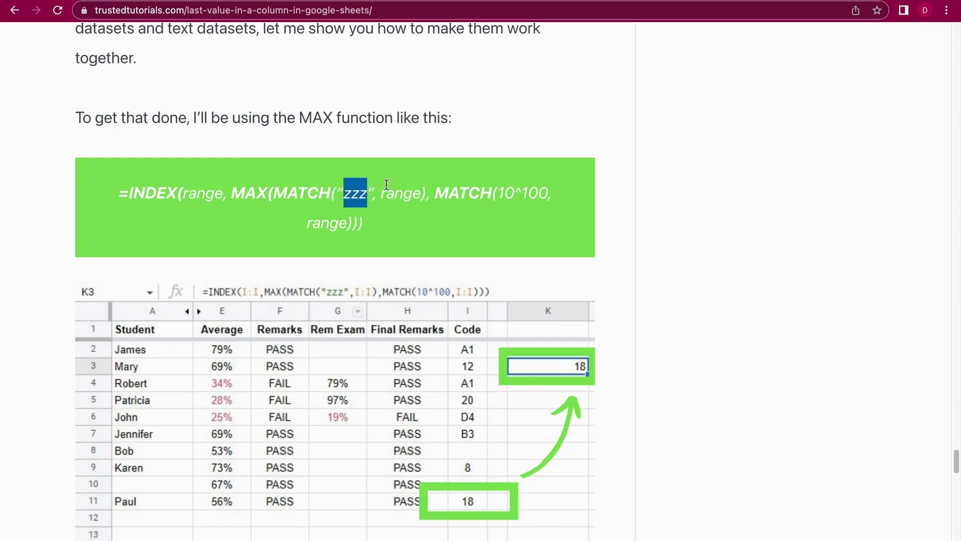
pyautogui.moveTo(498, 193); pyautogui.dragTo(554, 198)
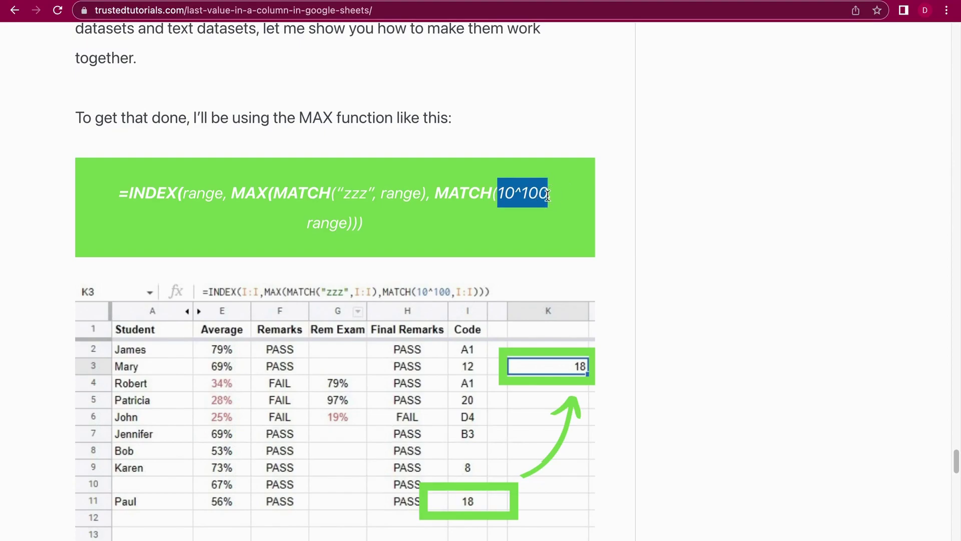
pyautogui.click(349, 189)
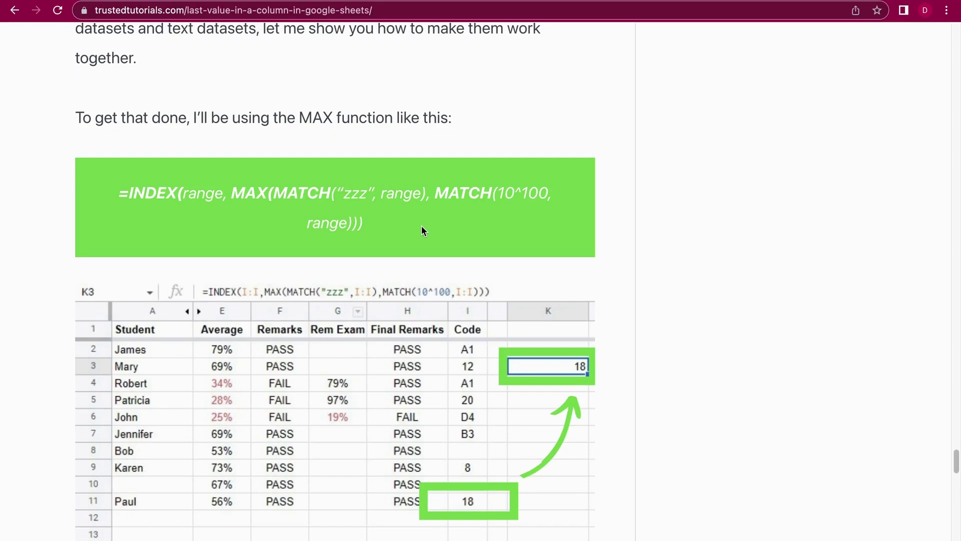
pyautogui.moveTo(505, 193); pyautogui.dragTo(544, 194)
pyautogui.click(541, 200)
# Return to the Google Sheets spreadsheet and enter =INDEX( in L19, adding the missing equals sign.
pyautogui.hotkey('ctrl', 'Tab')
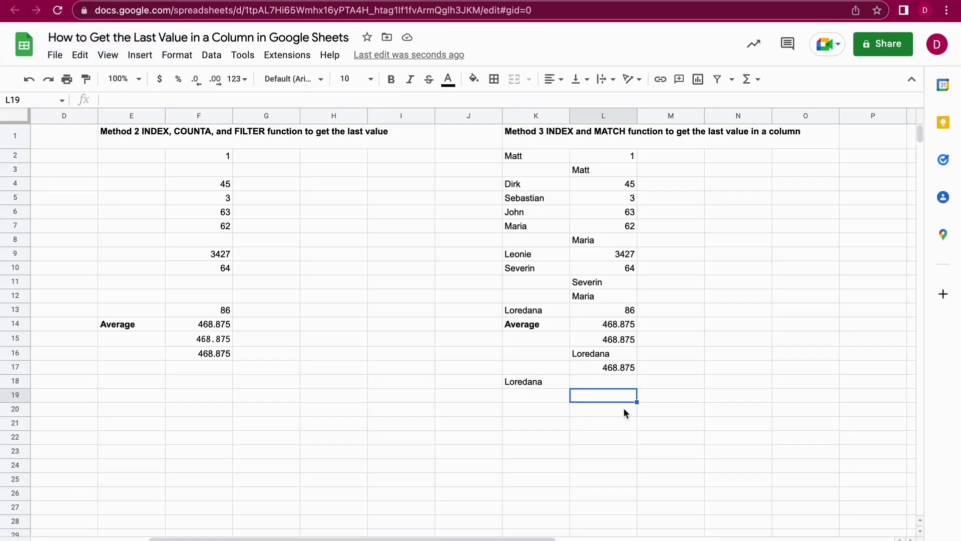
pyautogui.write('INDEX')
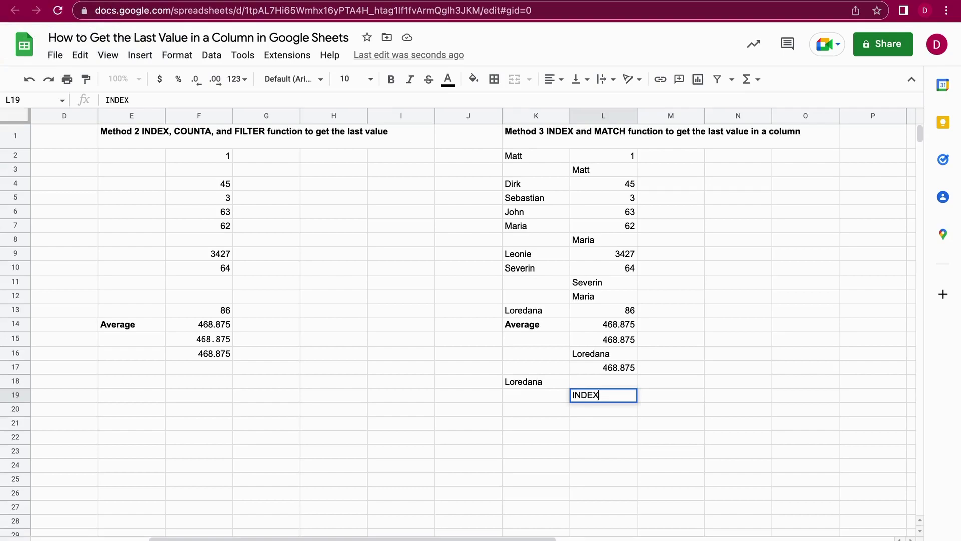
pyautogui.write('(')
pyautogui.moveTo(609, 156); pyautogui.dragTo(626, 367)
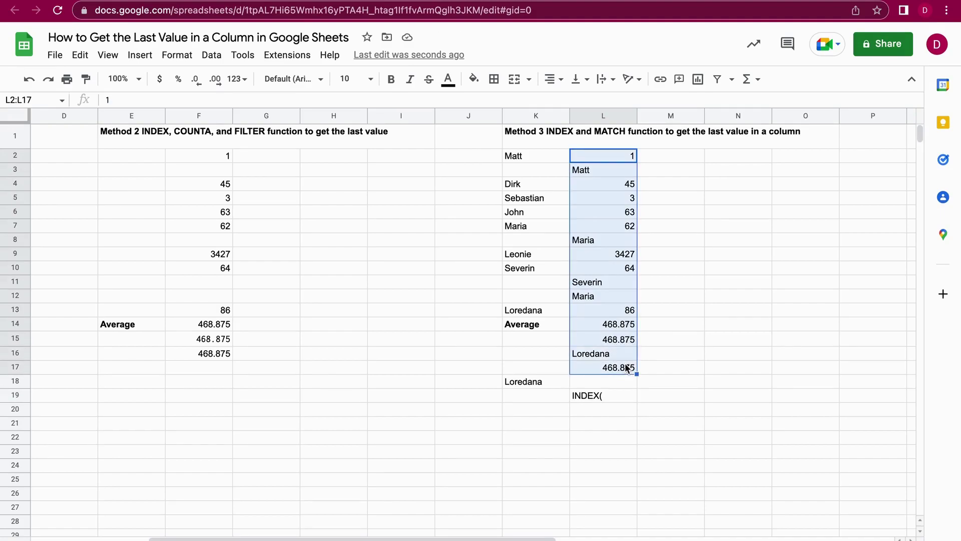
pyautogui.click(613, 392)
pyautogui.doubleClick(582, 395)
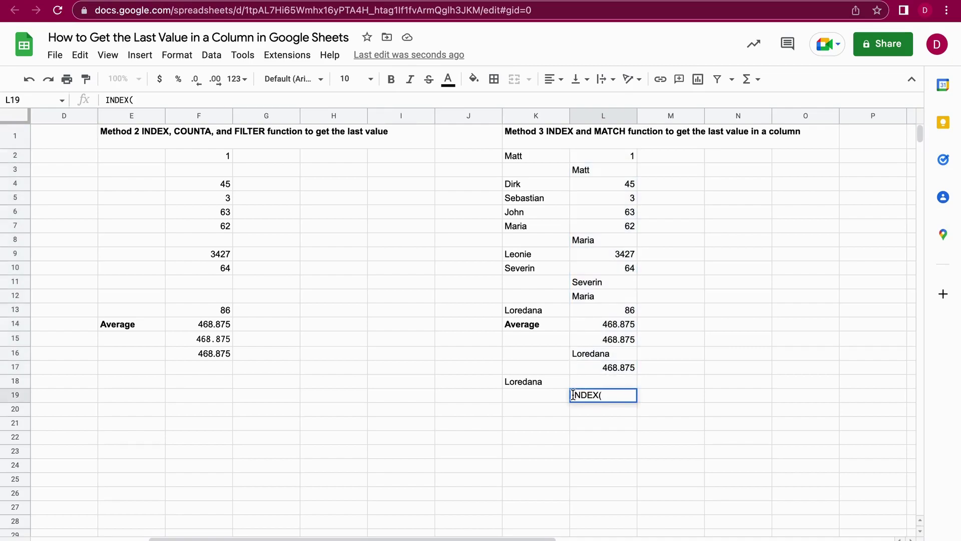
pyautogui.write('=')
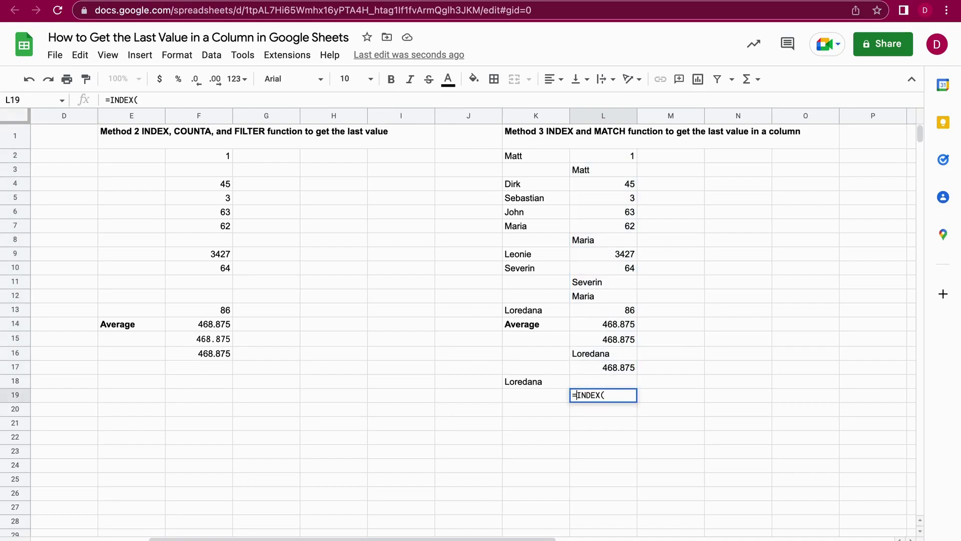
# Set L2:L17 as the INDEX range in the L19 formula.
pyautogui.click(616, 395)
pyautogui.click(619, 157)
pyautogui.moveTo(619, 159); pyautogui.dragTo(632, 371)
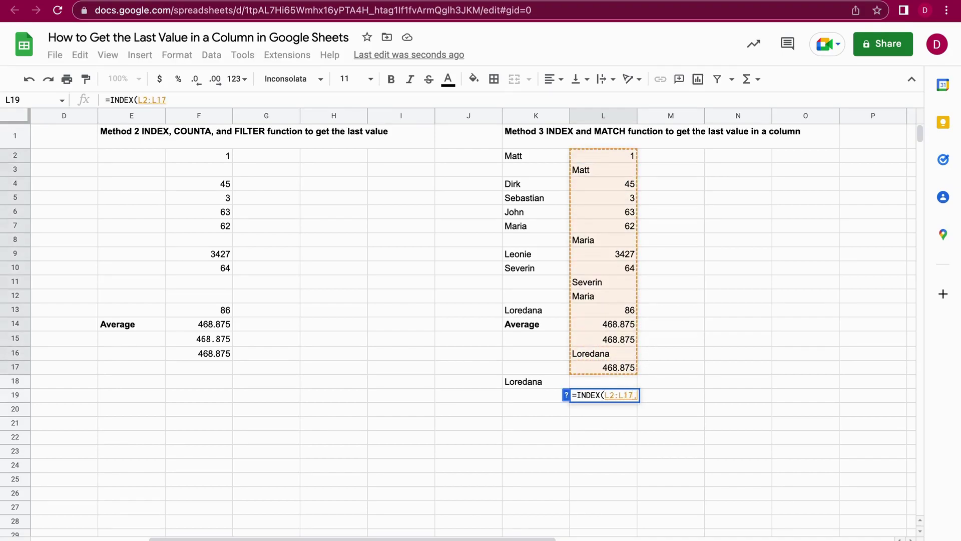
# Check the article's formula and continue the L19 formula after the L2:L17 range with a nested MAX( function.
pyautogui.write(',')
pyautogui.rightClick(265, 1)
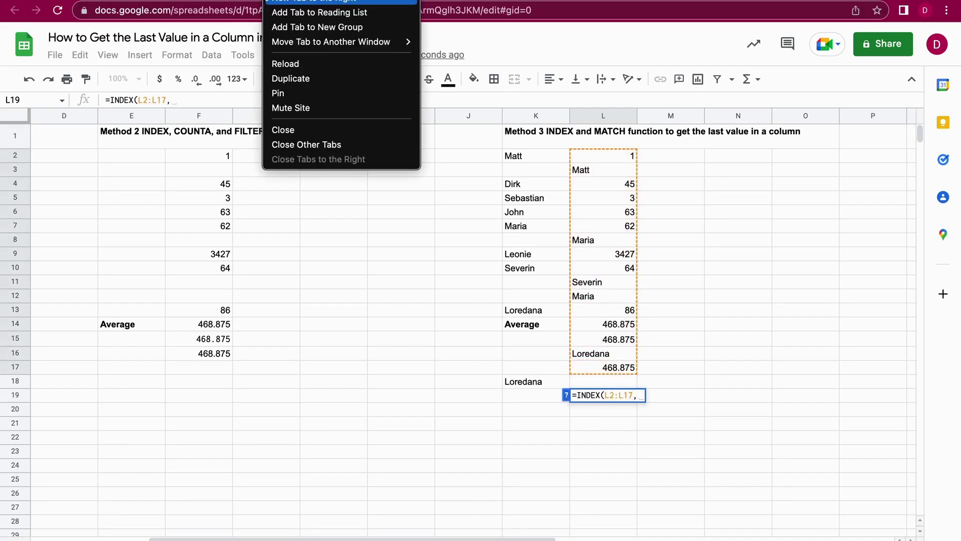
pyautogui.click(232, 2)
pyautogui.click(232, 2)
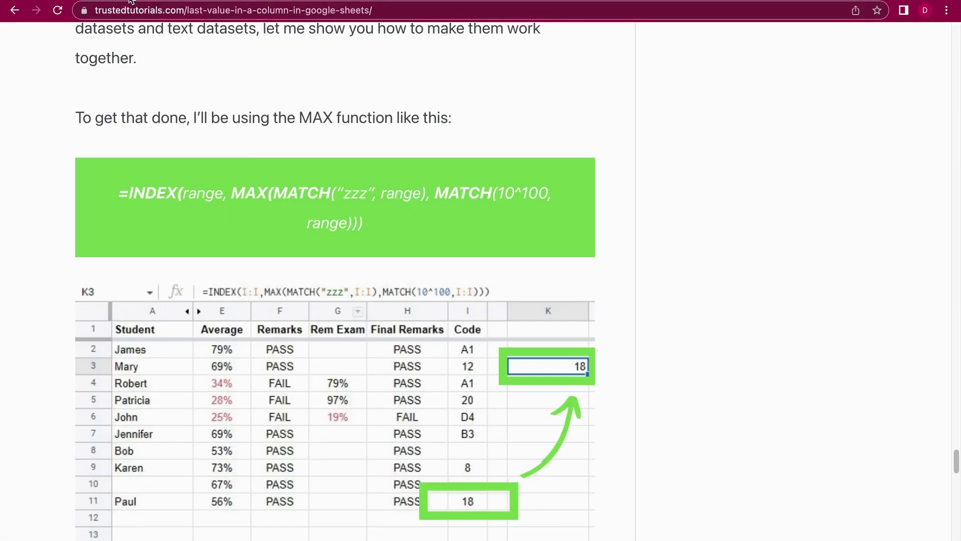
pyautogui.click(164, 2)
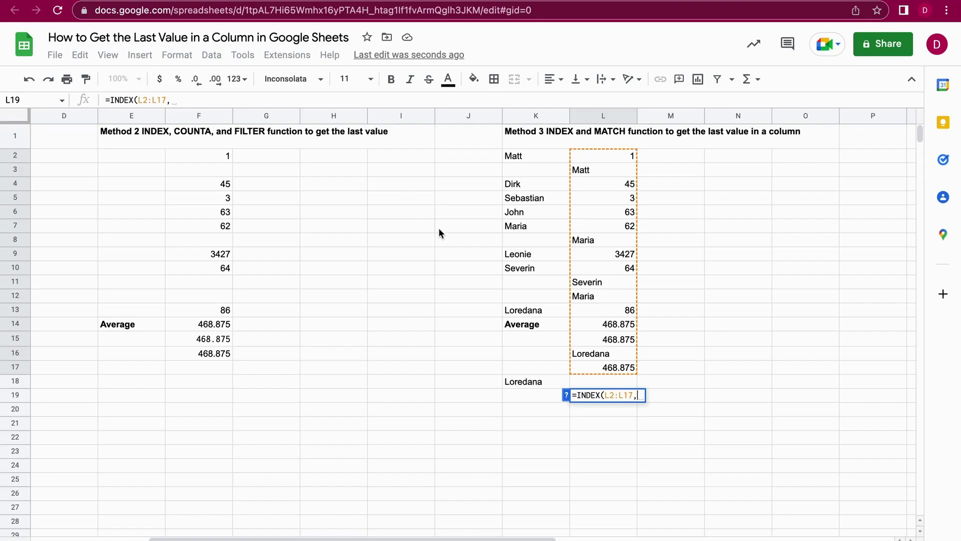
pyautogui.write('MAX')
pyautogui.write('(')
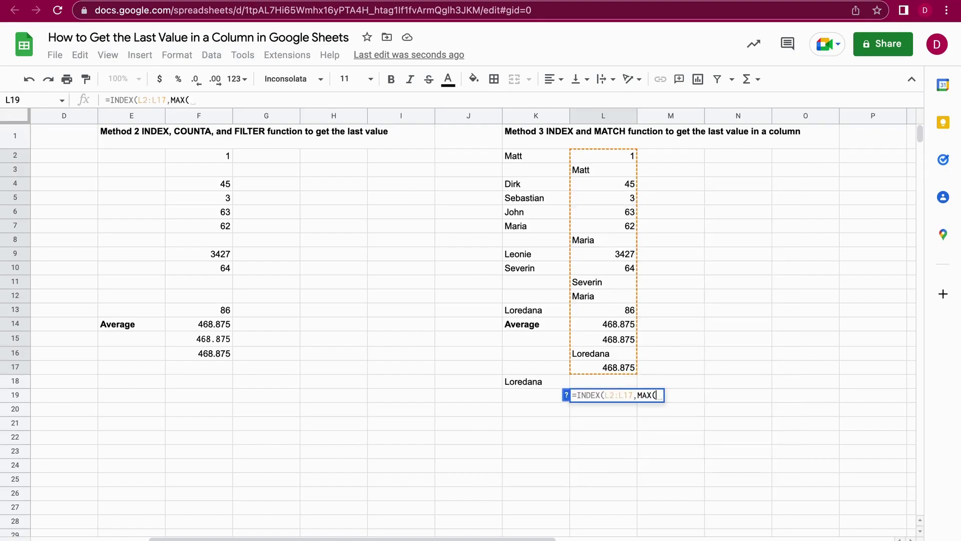
# Append MATCH,"zzz") inside the MAX function of the L19 formula.
pyautogui.write('MAT')
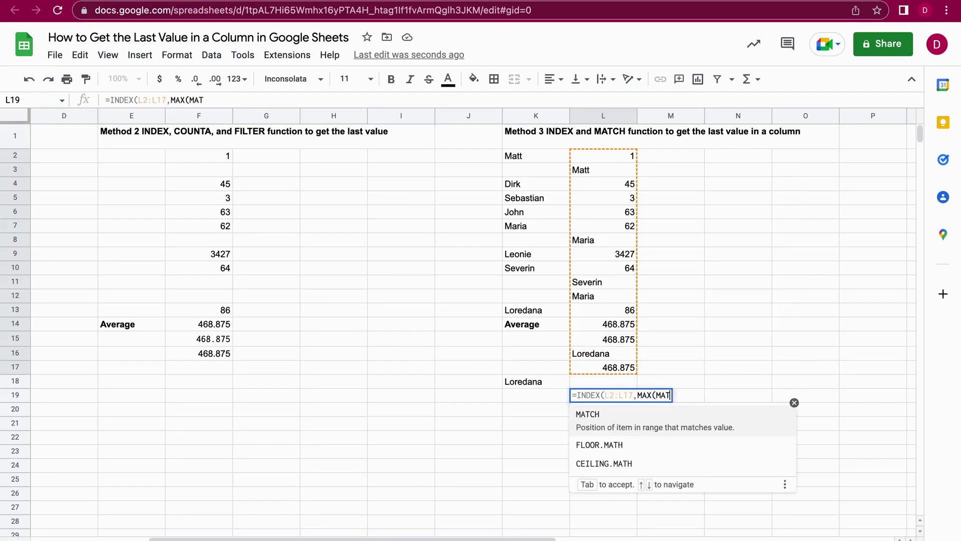
pyautogui.write('CH,')
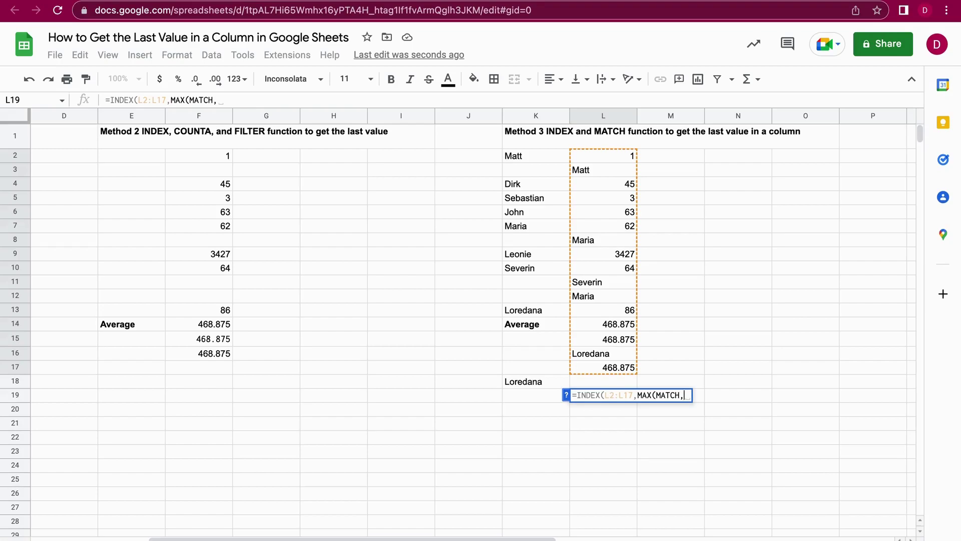
pyautogui.write('"zzz')
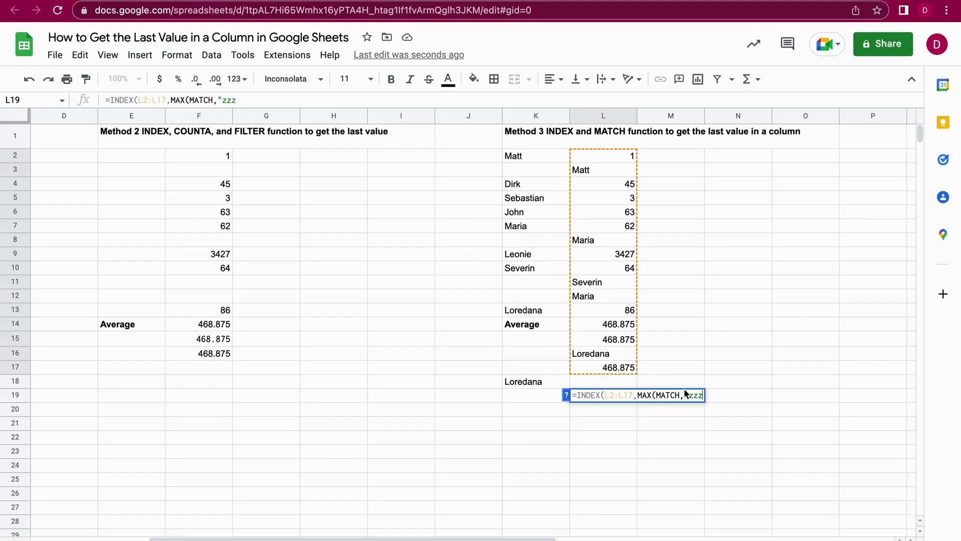
pyautogui.write('")')
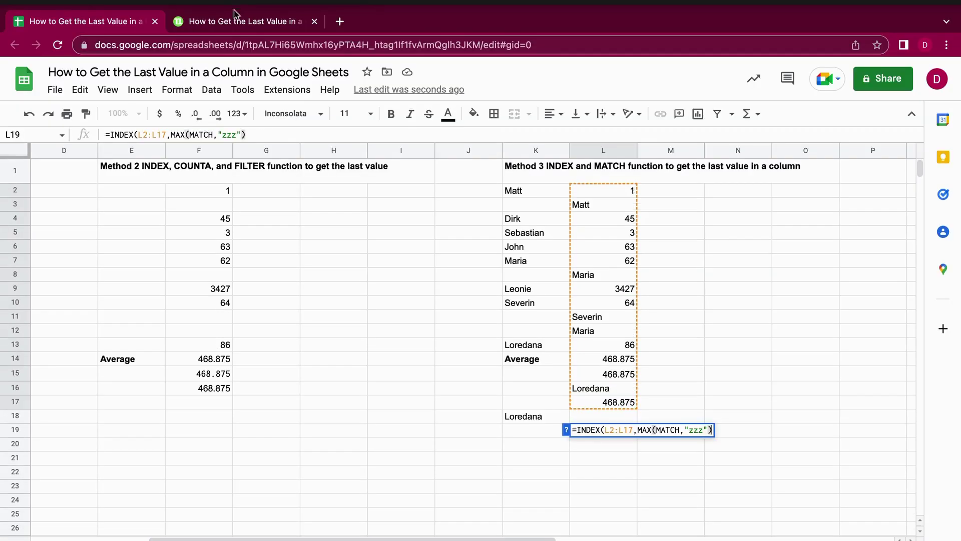
# Compare with the article's formula and append a second MATCH with the lookup value "10^10" to the L19 formula.
pyautogui.click(235, 11)
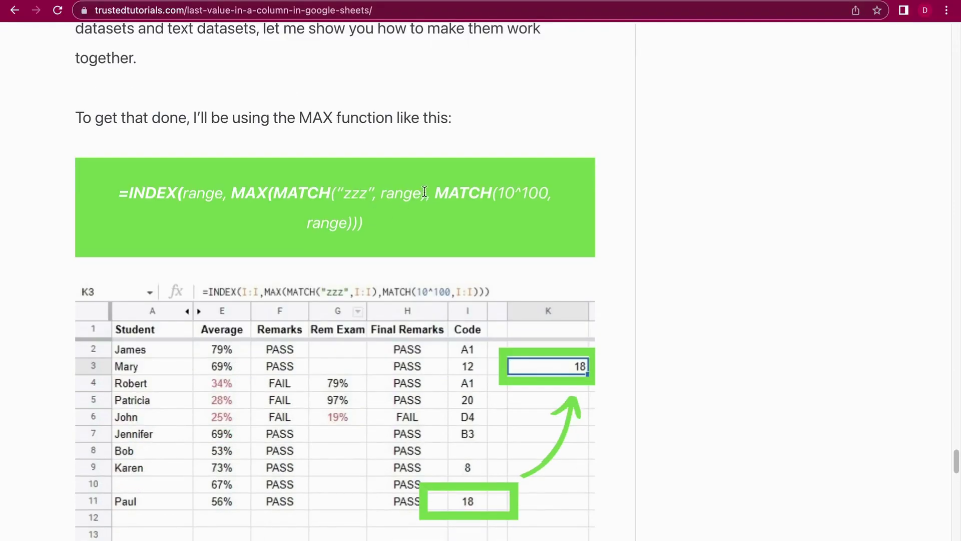
pyautogui.click(125, 7)
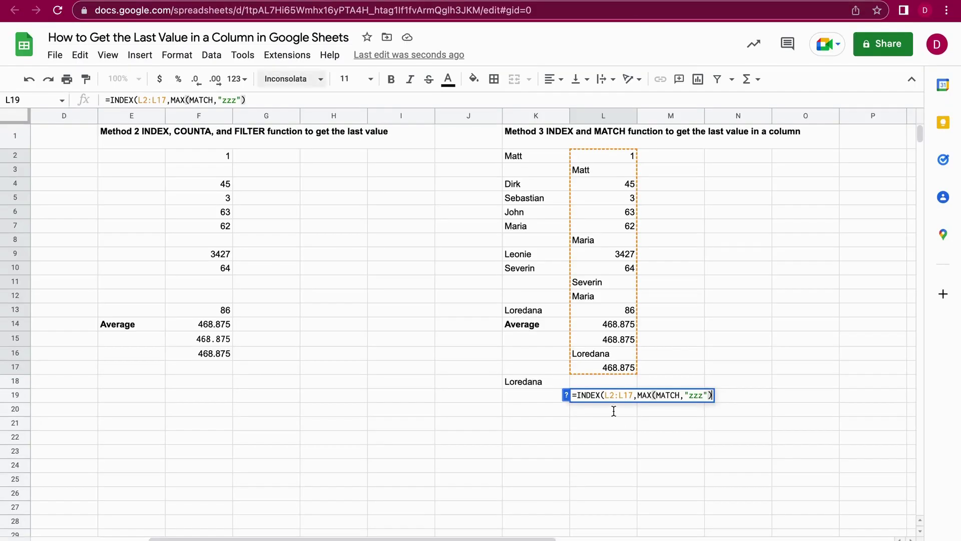
pyautogui.write(',')
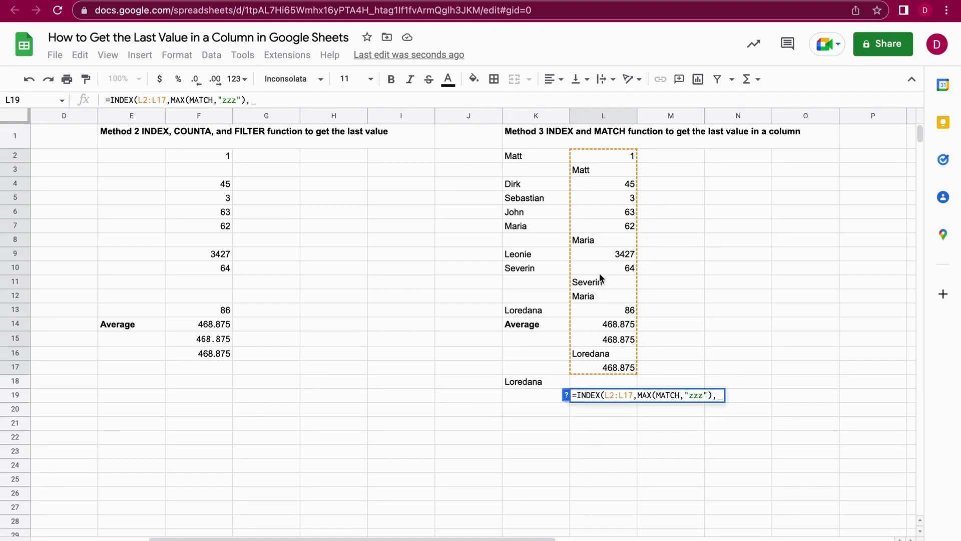
pyautogui.click(245, 2)
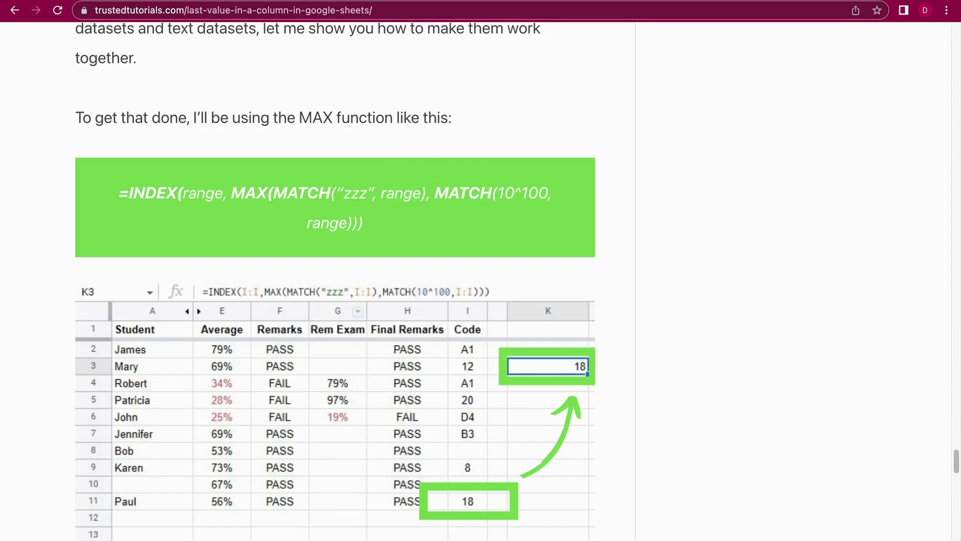
pyautogui.hotkey('ctrl', 'Tab')
pyautogui.write('MATC')
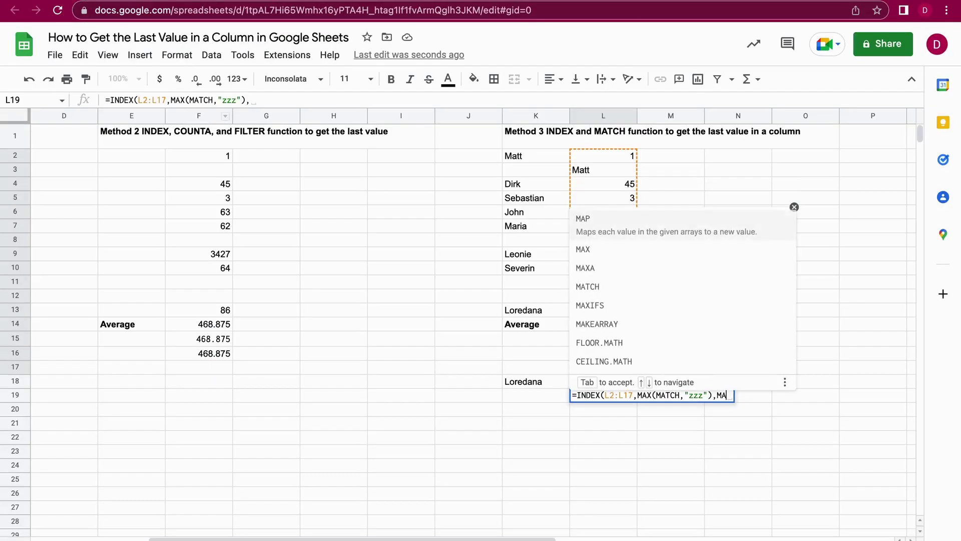
pyautogui.write('H(')
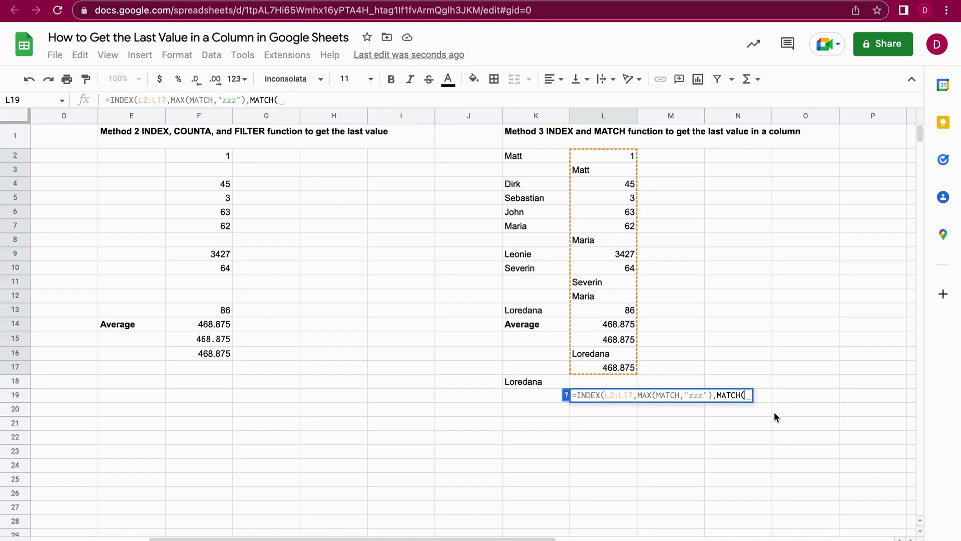
pyautogui.write('"10')
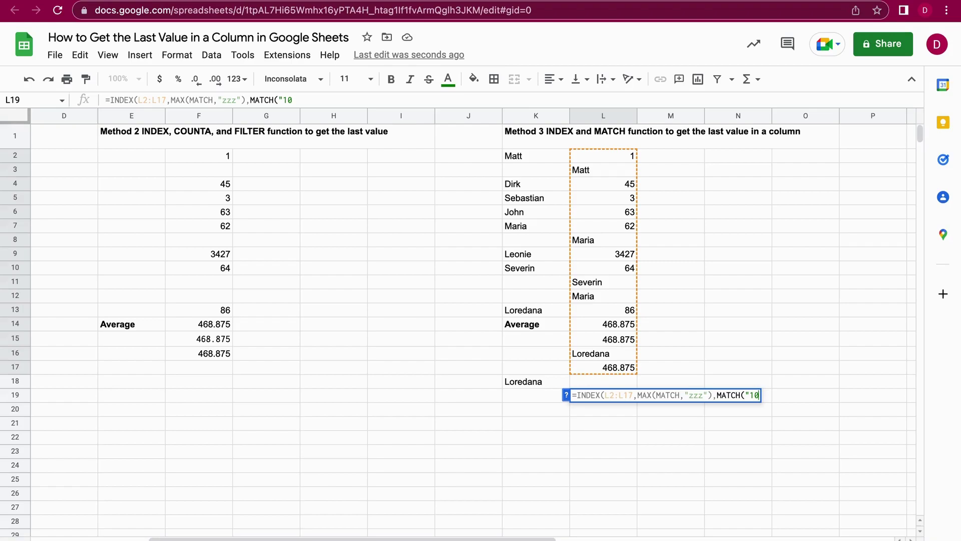
pyautogui.write('^10",')
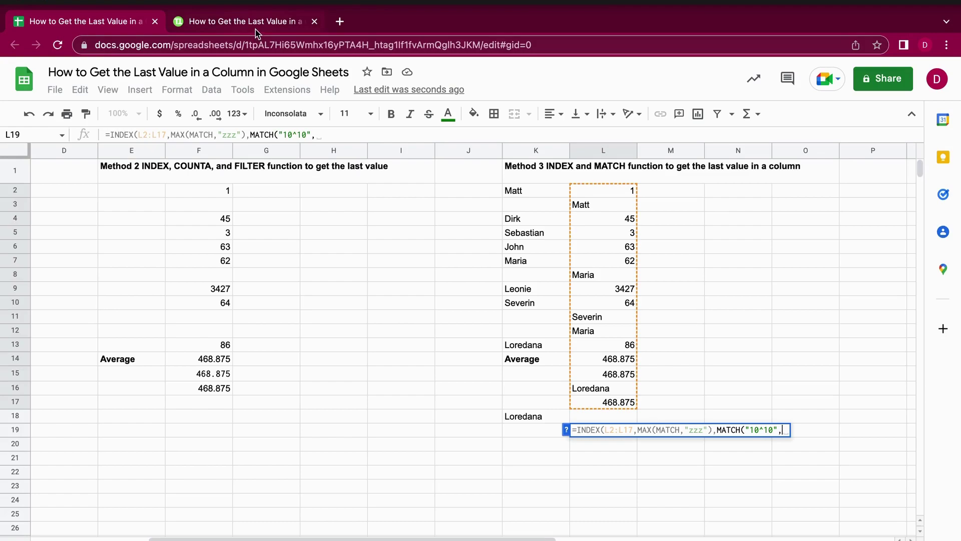
# Recheck the article, give the second MATCH the range L2:L17, close the formula with three parentheses and submit it.
pyautogui.click(256, 25)
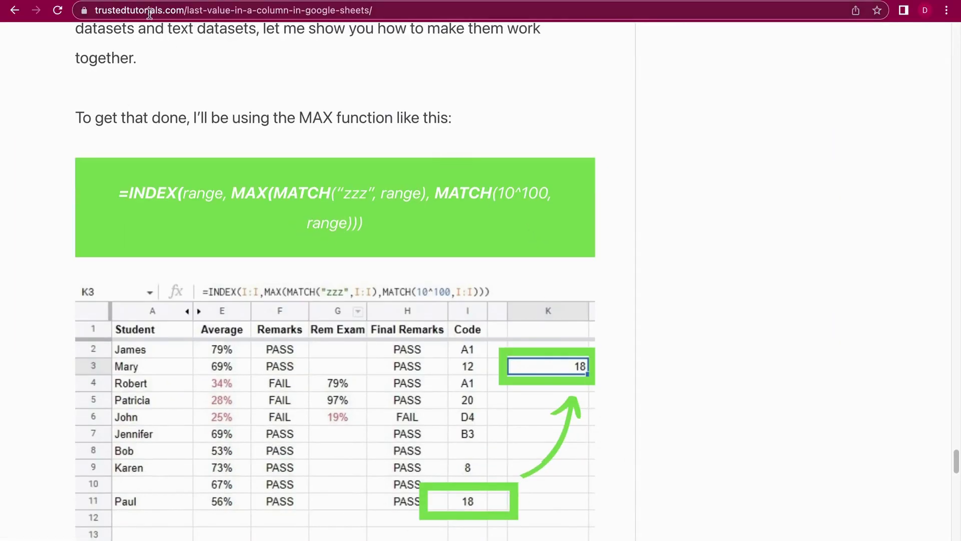
pyautogui.click(120, 10)
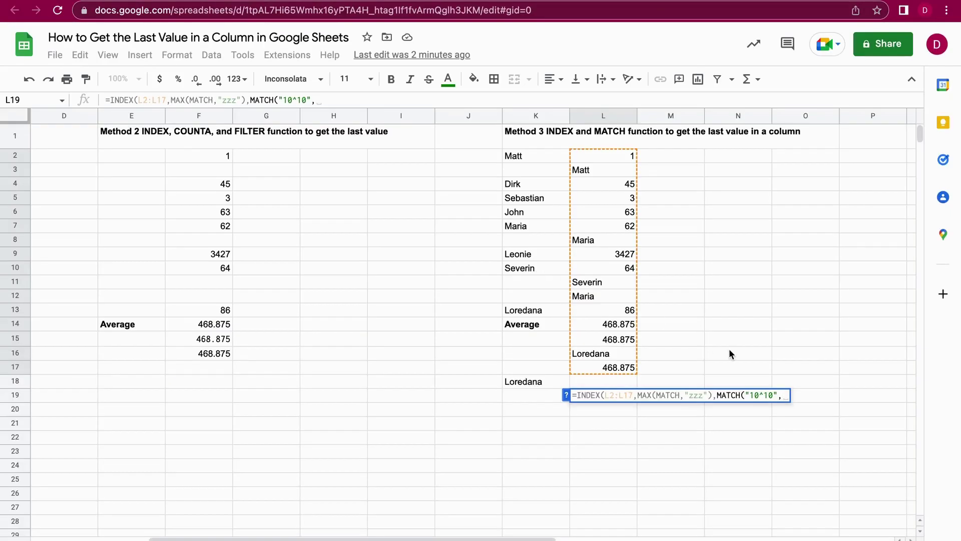
pyautogui.write('L"')
pyautogui.press('BackSpace')
pyautogui.write('2:L')
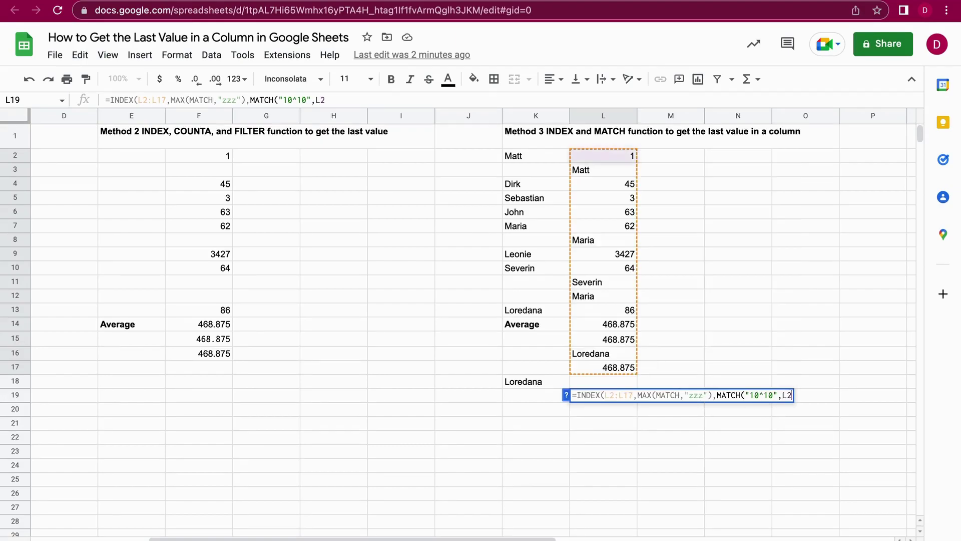
pyautogui.write('17')
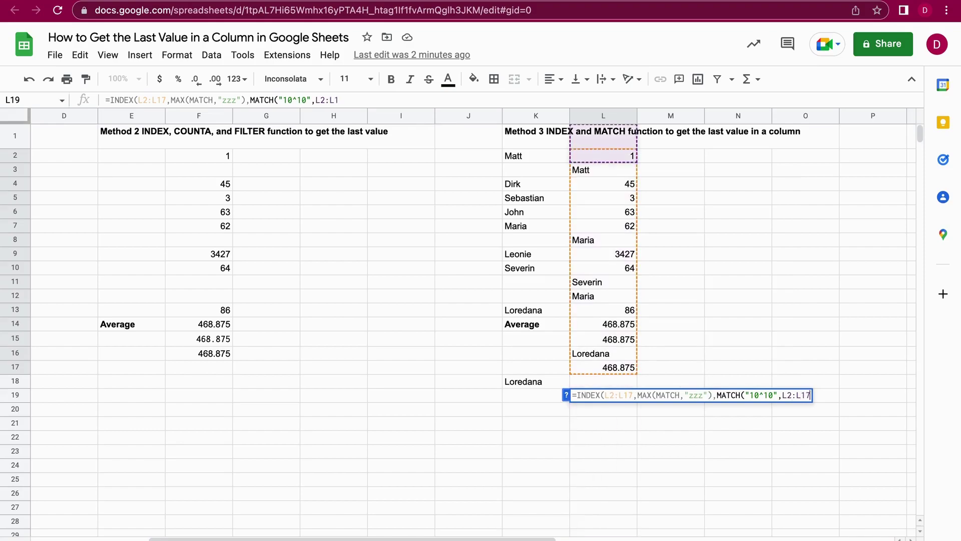
pyautogui.write(')))')
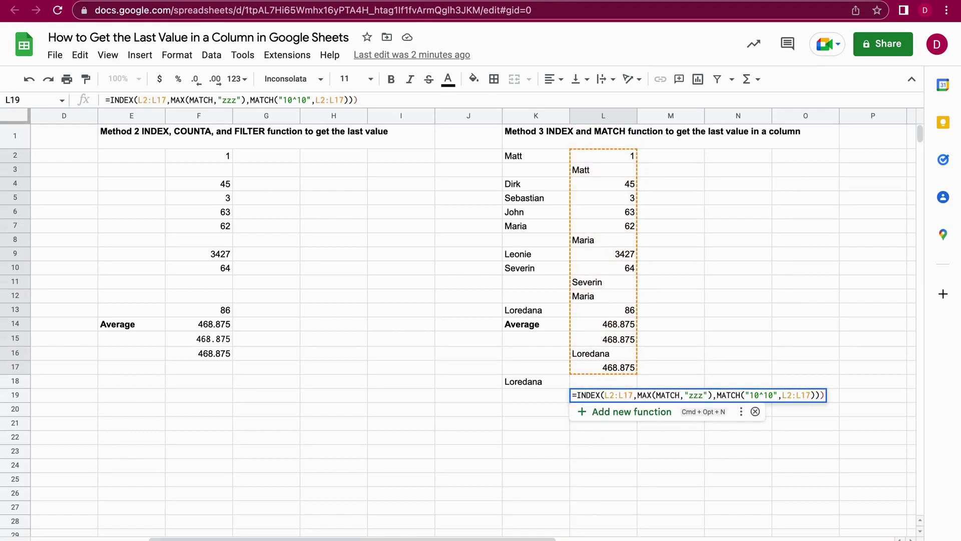
pyautogui.press('Return')
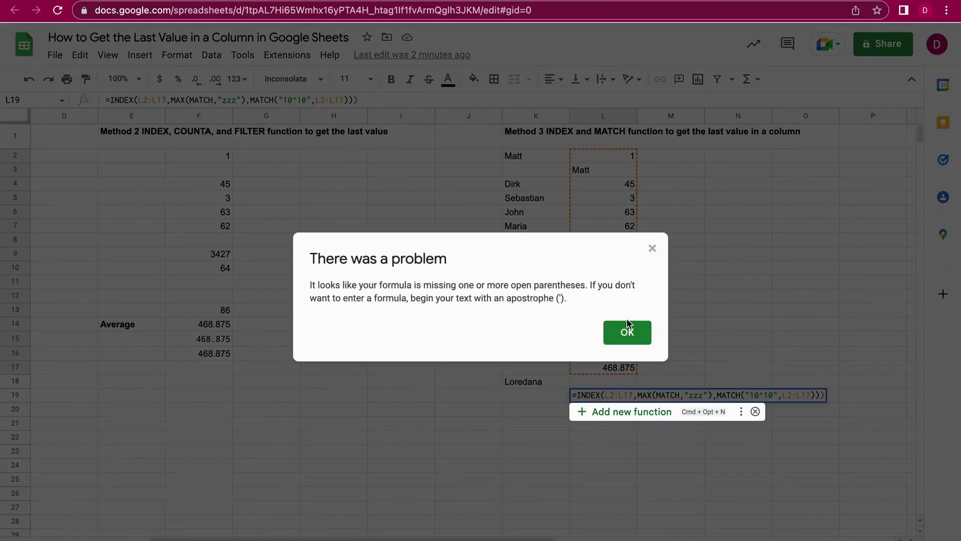
# Remove one closing parenthesis from the end of the L19 formula and add L2:L17 as the range for the "zzz" lookup.
pyautogui.click(632, 326)
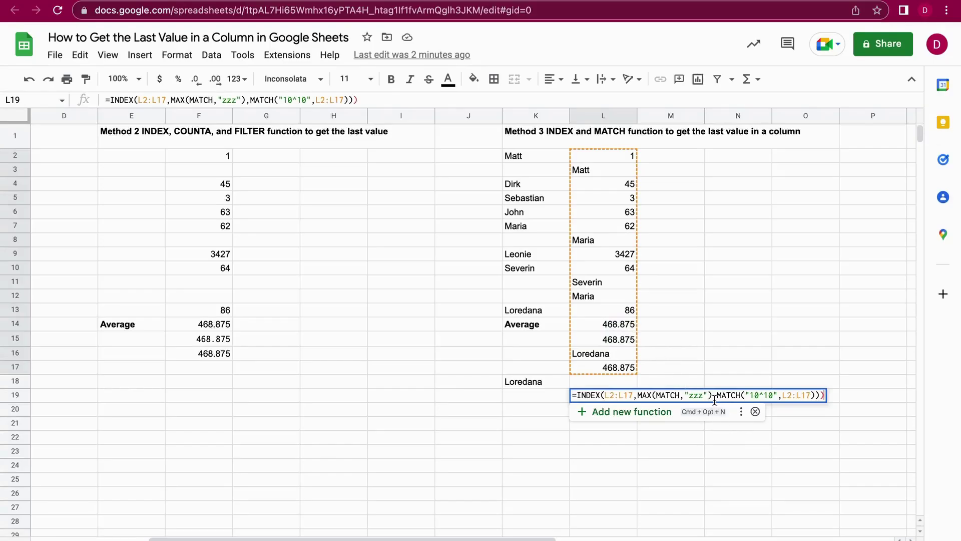
pyautogui.press('BackSpace')
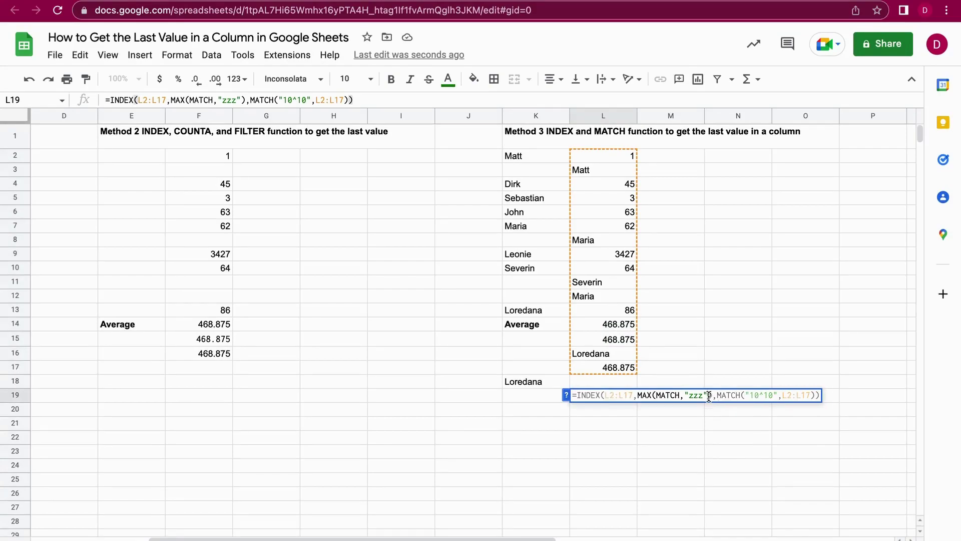
pyautogui.click(709, 396)
pyautogui.write(',')
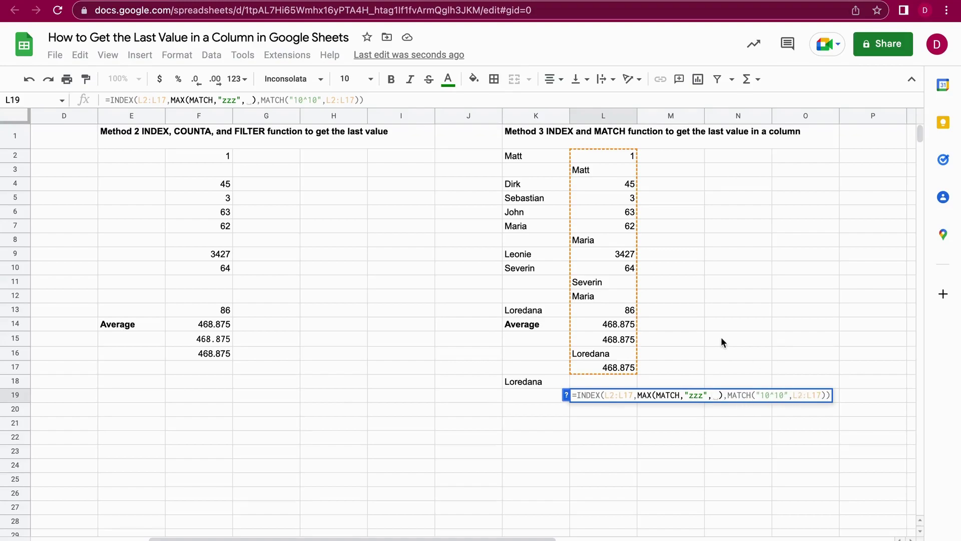
pyautogui.write('L')
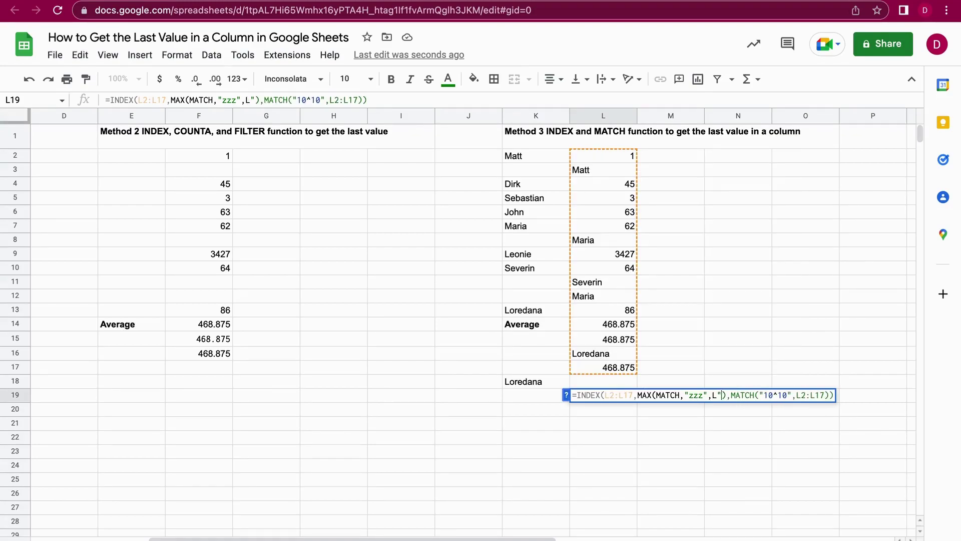
pyautogui.write('2:L1')
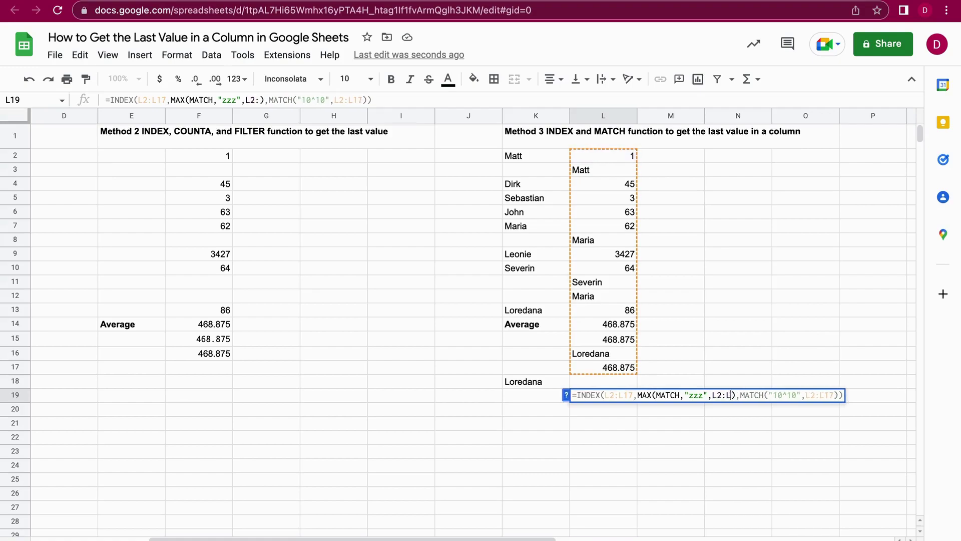
pyautogui.write('7')
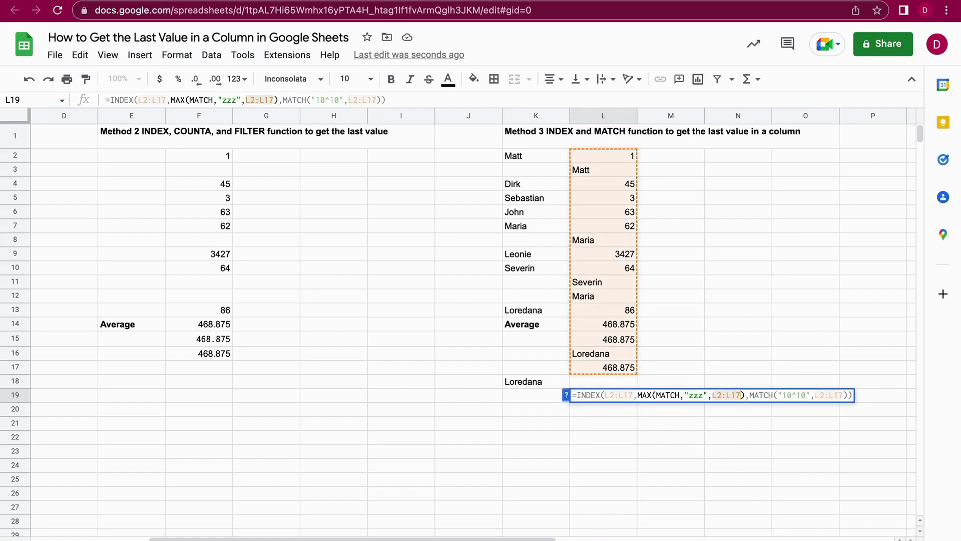
# Replace the comma after the first MATCH with an opening parenthesis and add a closing parenthesis at the formula's end.
pyautogui.click(850, 394)
pyautogui.click(684, 395)
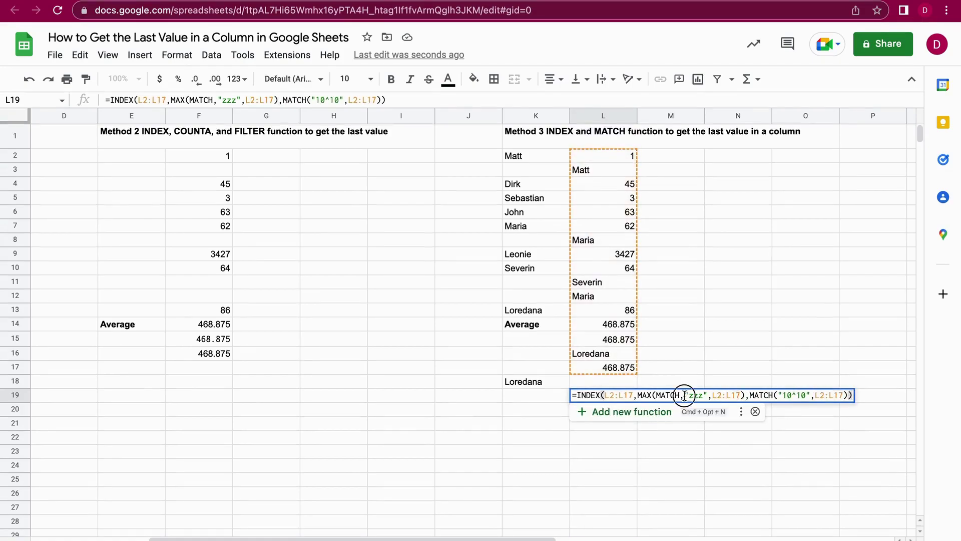
pyautogui.press('BackSpace')
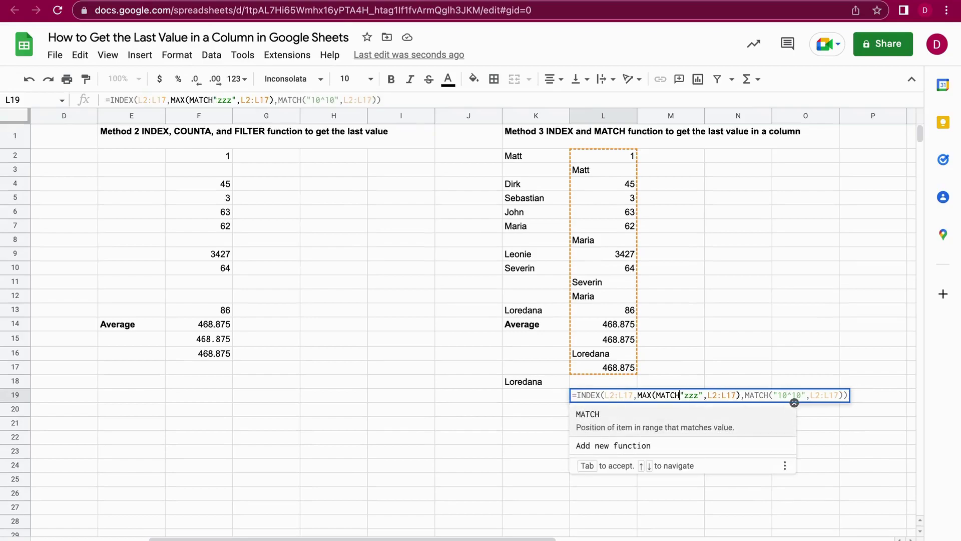
pyautogui.write('(')
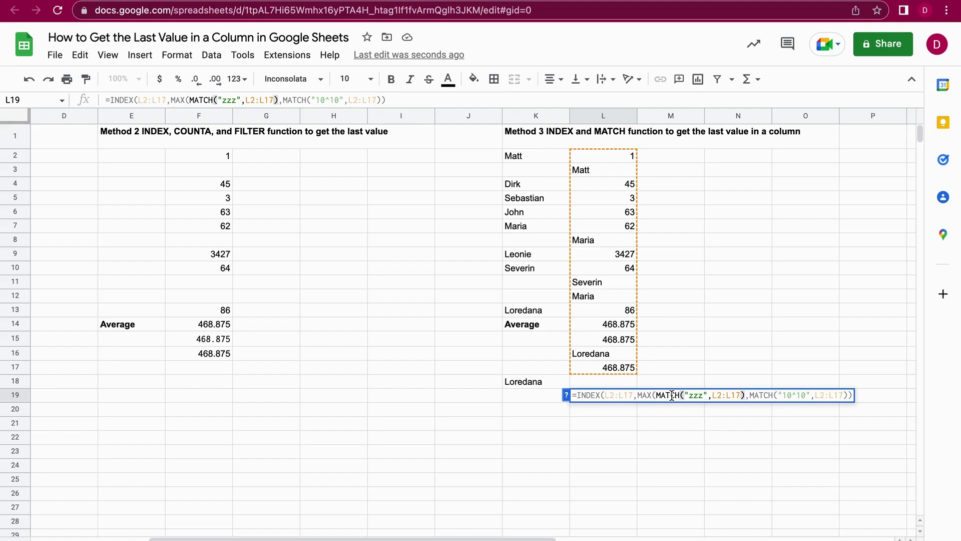
pyautogui.click(851, 394)
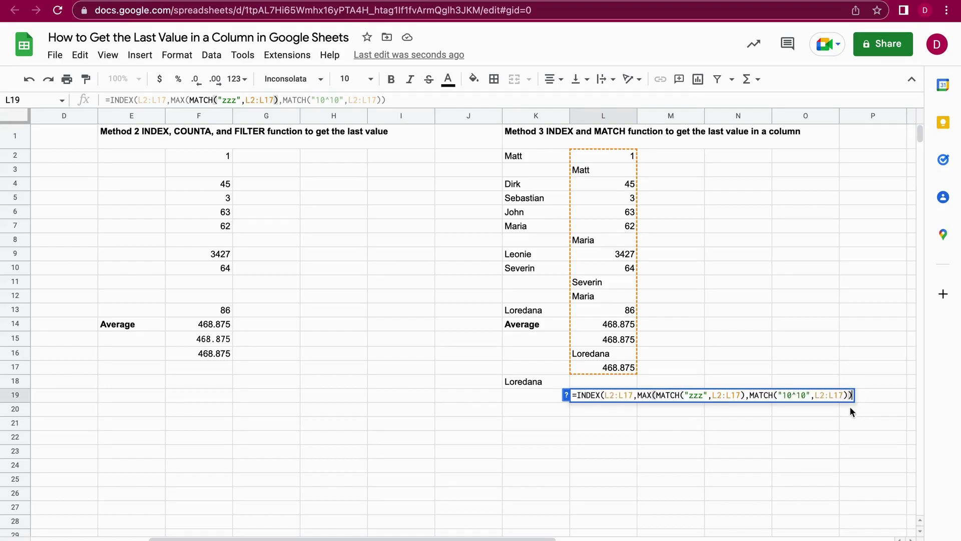
pyautogui.write(')')
# Change the second MATCH's lookup value to 10^100 without quotation marks.
pyautogui.click(803, 395)
pyautogui.write('0')
pyautogui.click(781, 395)
pyautogui.press('BackSpace')
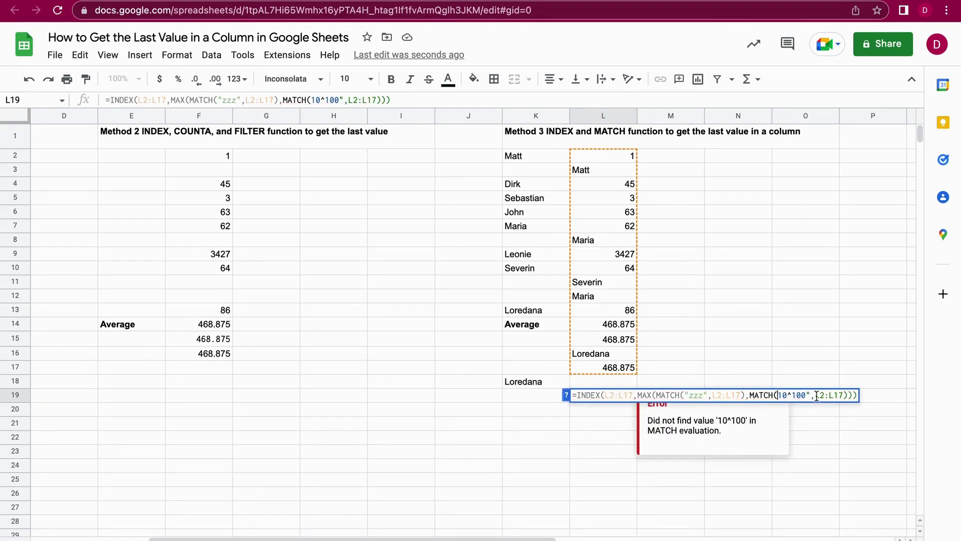
pyautogui.click(810, 395)
pyautogui.press('BackSpace')
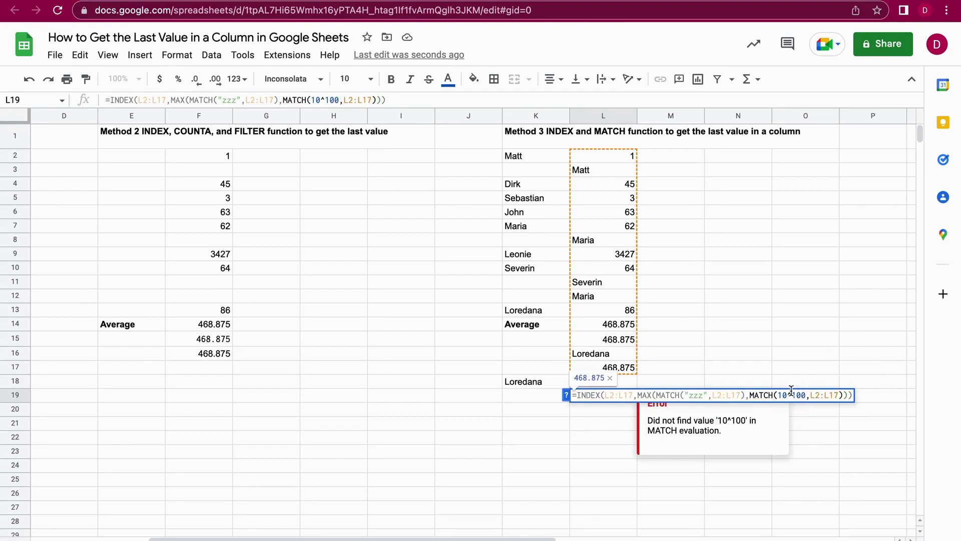
pyautogui.click(851, 395)
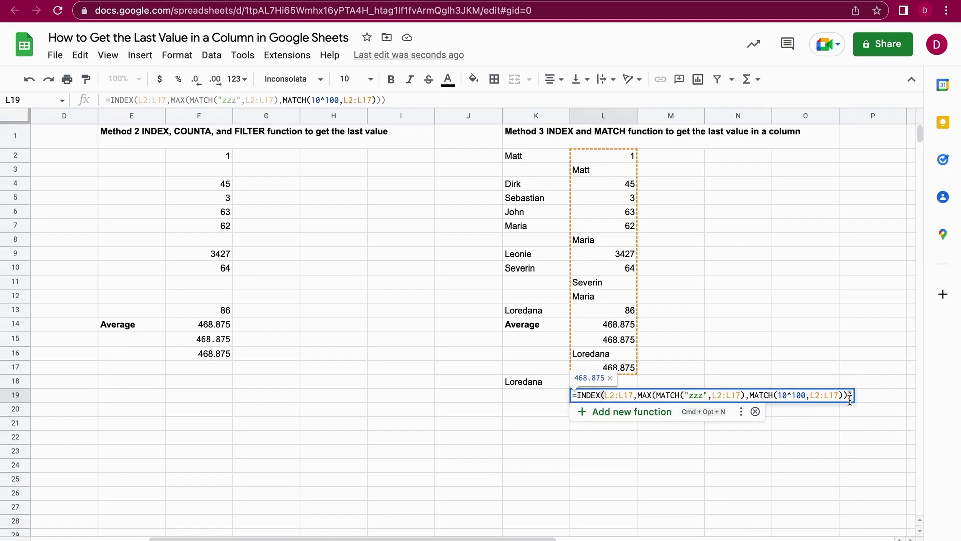
# Submit the corrected INDEX, MAX and MATCH formula in L19 and check its result against the last entry in column L.
pyautogui.press('Return')
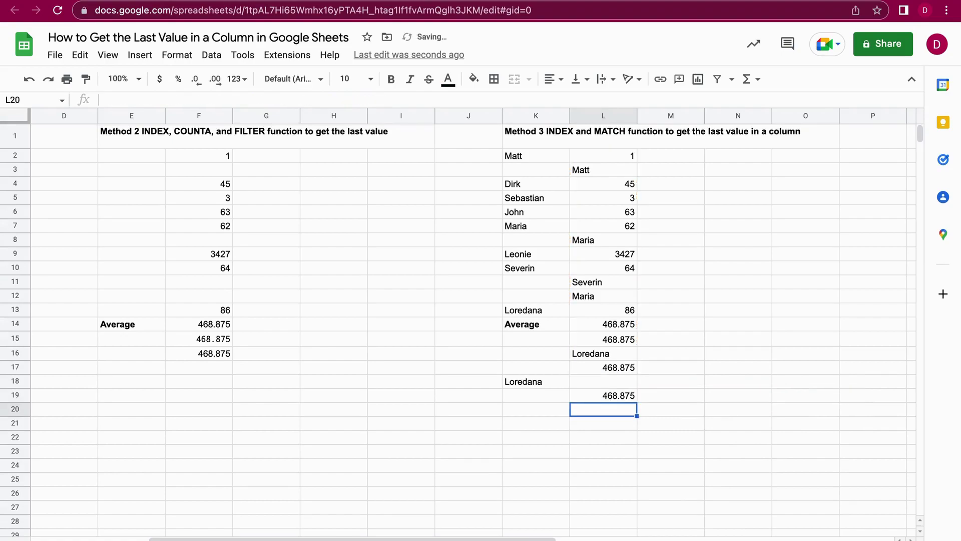
pyautogui.click(610, 399)
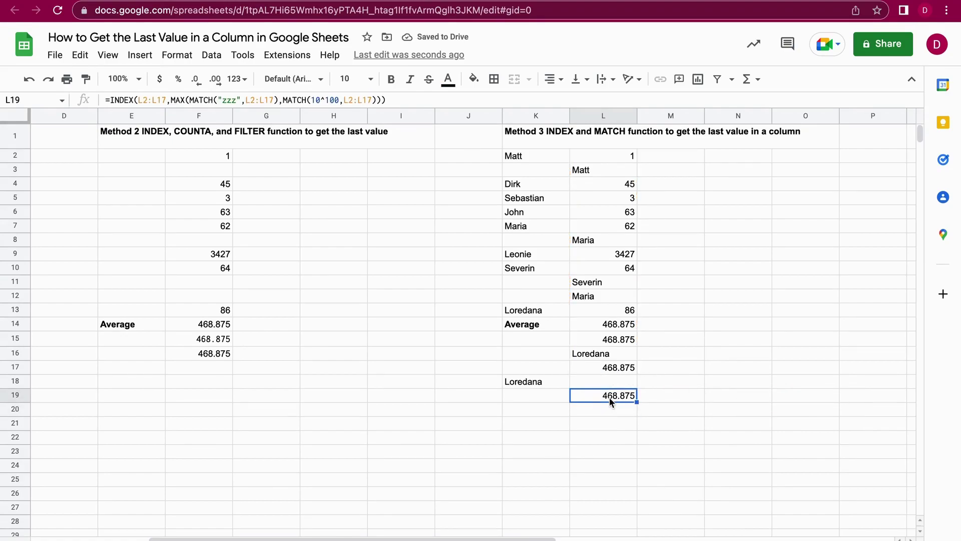
pyautogui.doubleClick(609, 398)
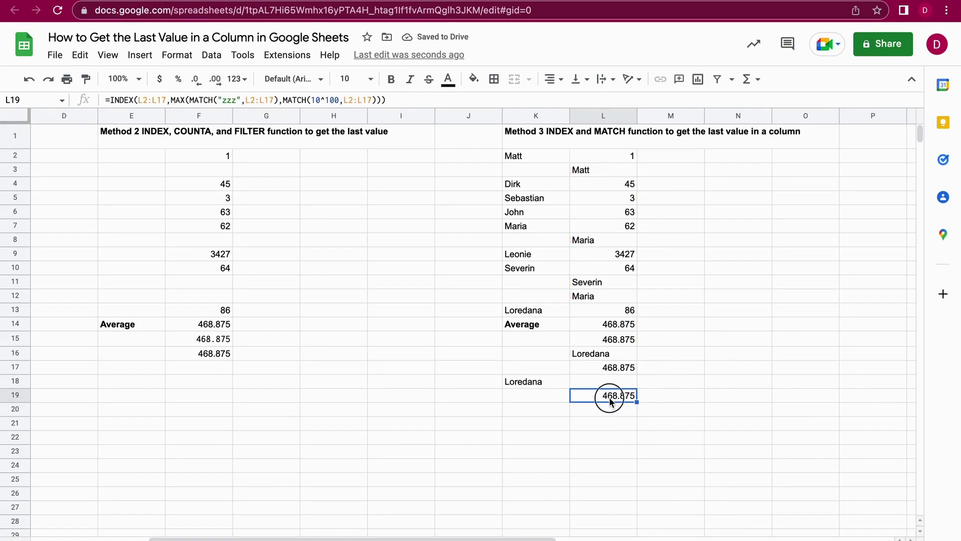
pyautogui.click(685, 372)
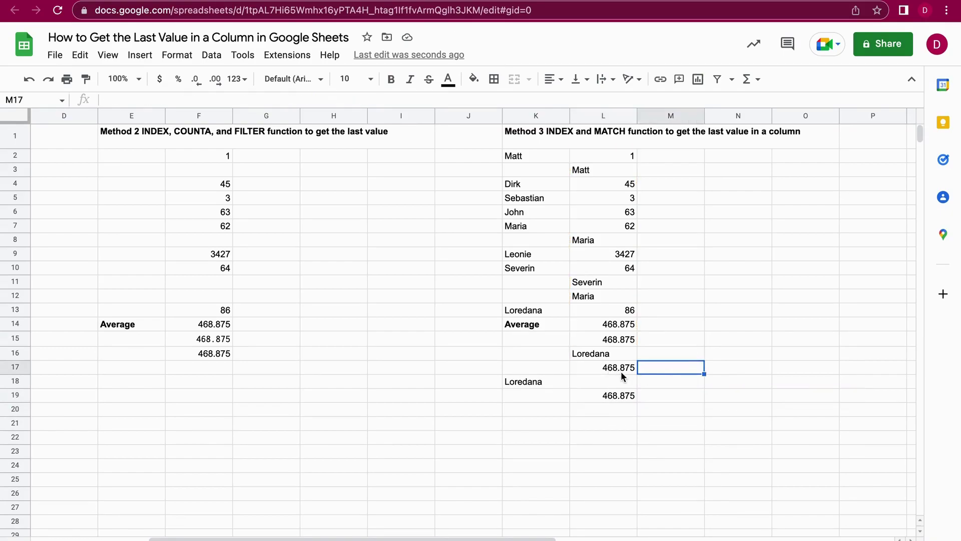
pyautogui.click(609, 399)
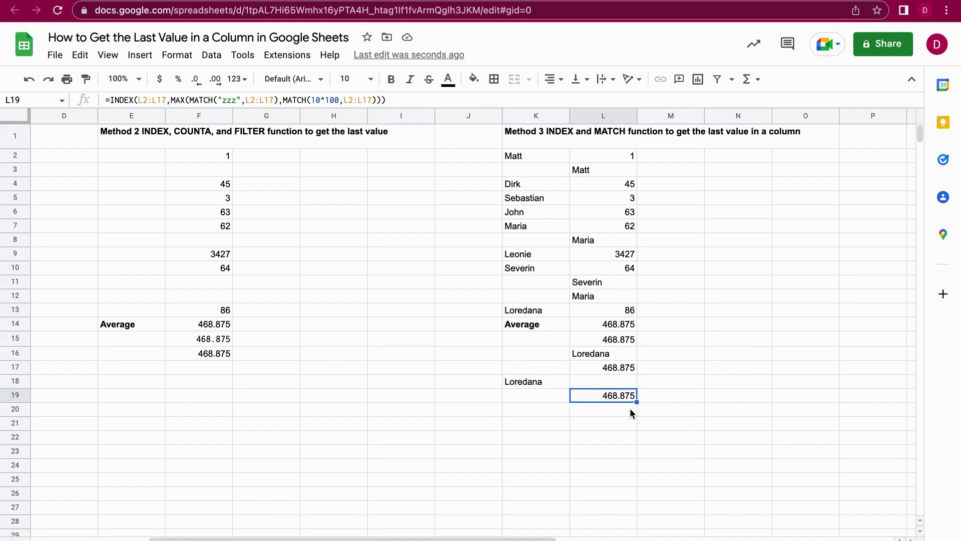
# Check the formulas in L17 and L14, and clear the extra formula results from L15:L17.
pyautogui.click(593, 371)
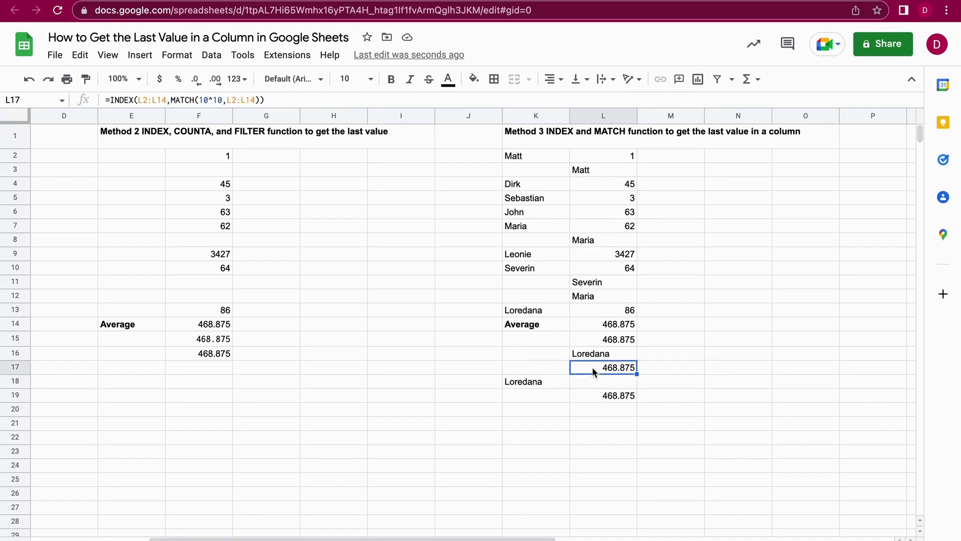
pyautogui.click(590, 325)
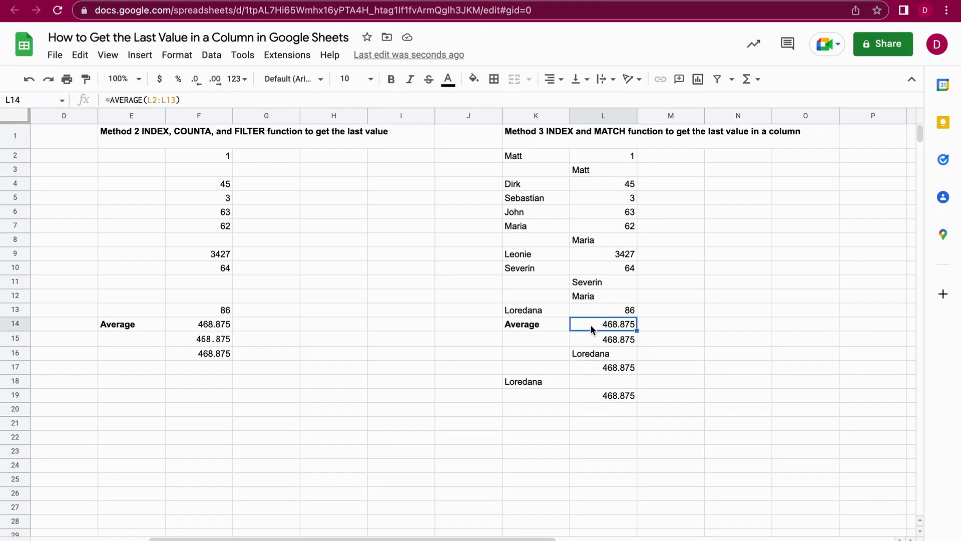
pyautogui.moveTo(615, 342); pyautogui.dragTo(611, 368)
pyautogui.press('Delete')
pyautogui.click(653, 373)
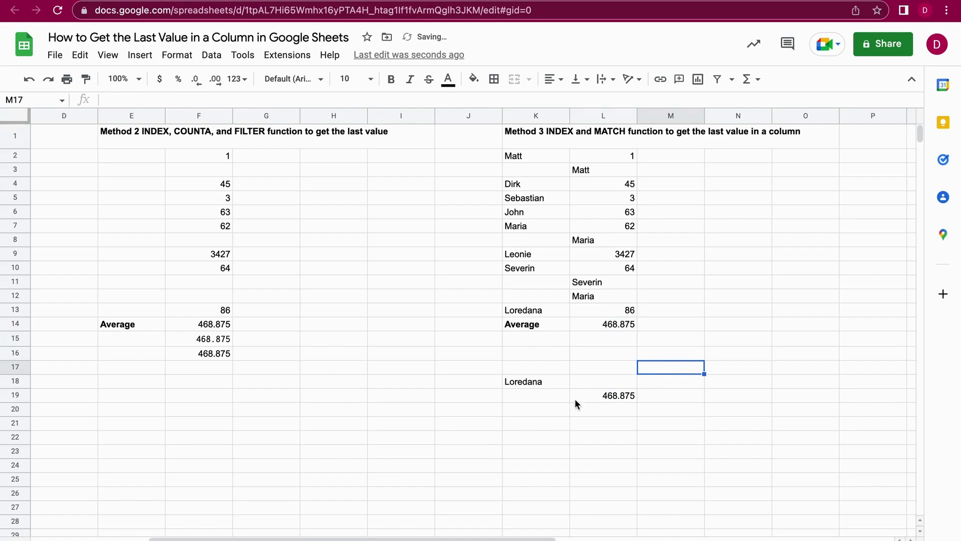
# Review the L19 formula again without editing it, close it and bring back the browser's tab strip.
pyautogui.doubleClick(591, 399)
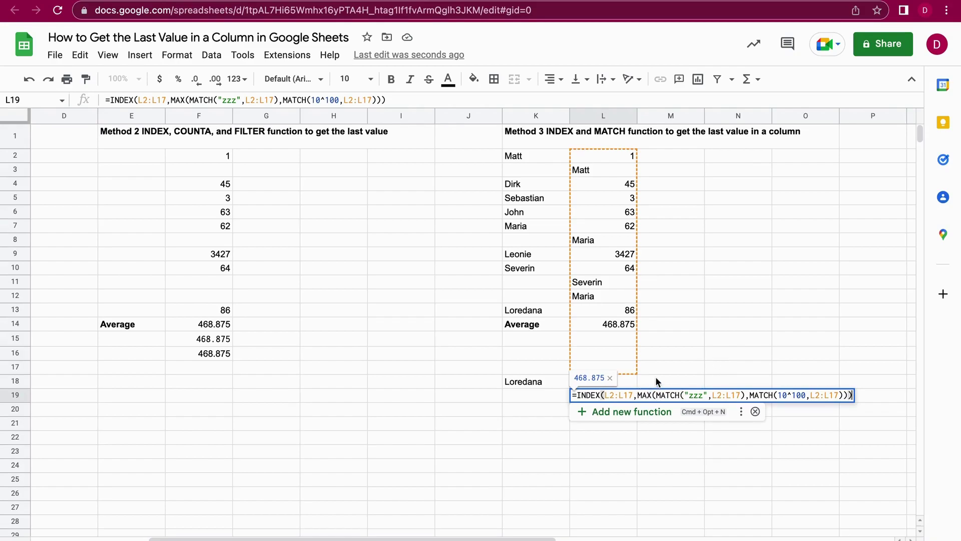
pyautogui.click(671, 353)
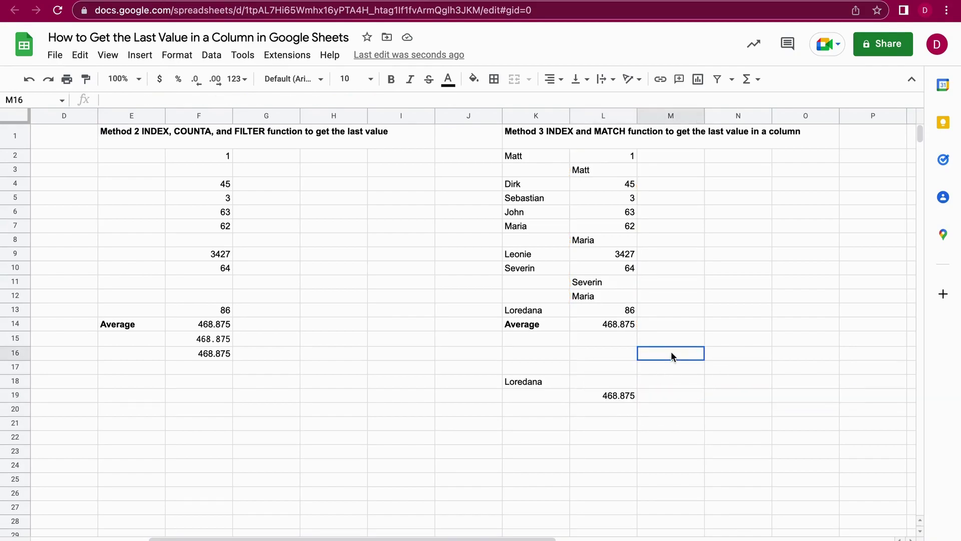
pyautogui.click(664, 418)
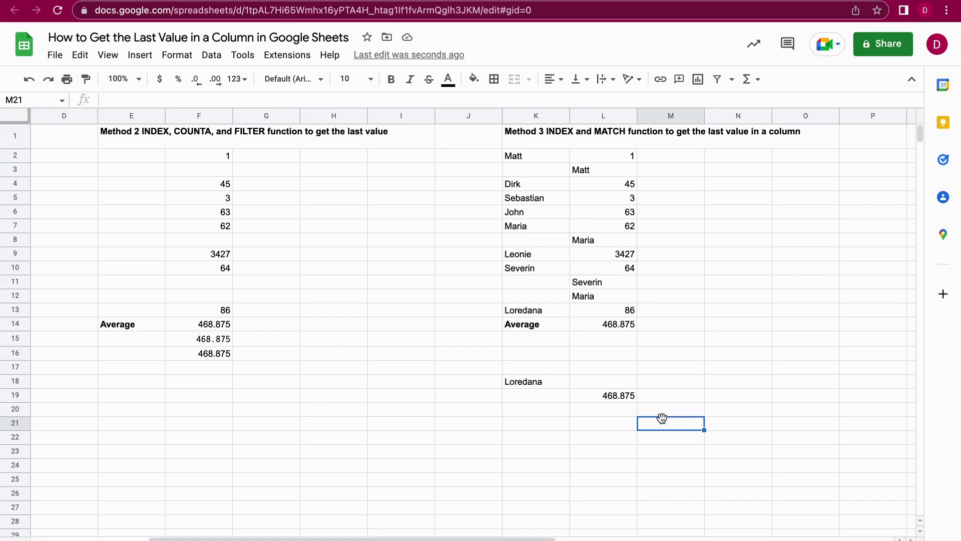
pyautogui.press('super+shift+f')
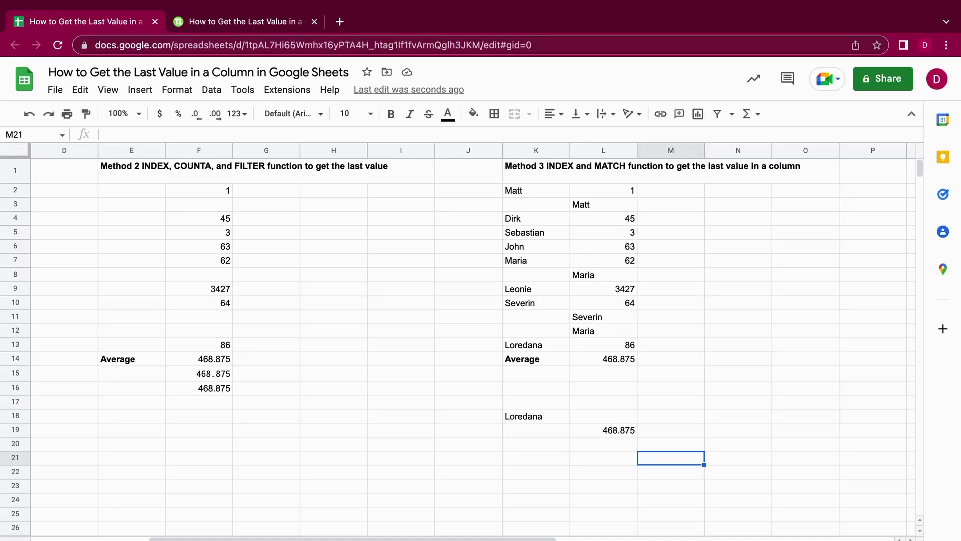